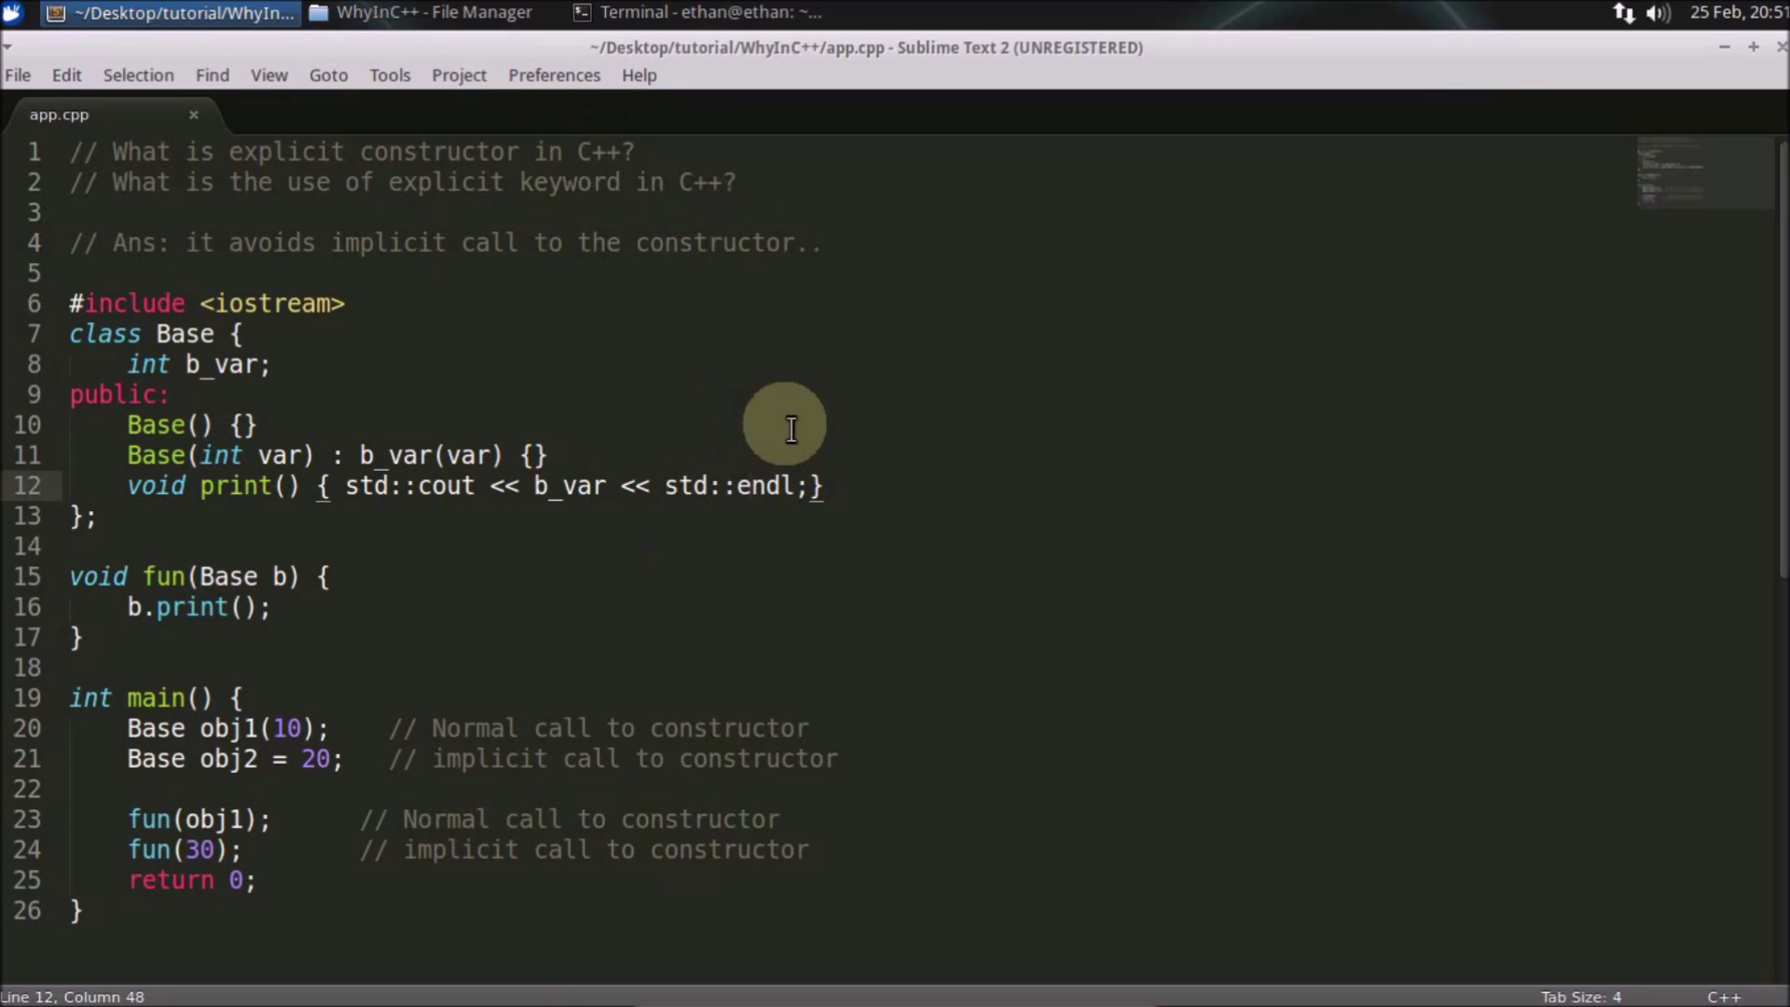
Step: Highlight fun's Base parameter and the obj1 and obj2 objects in main
double_click(229, 577)
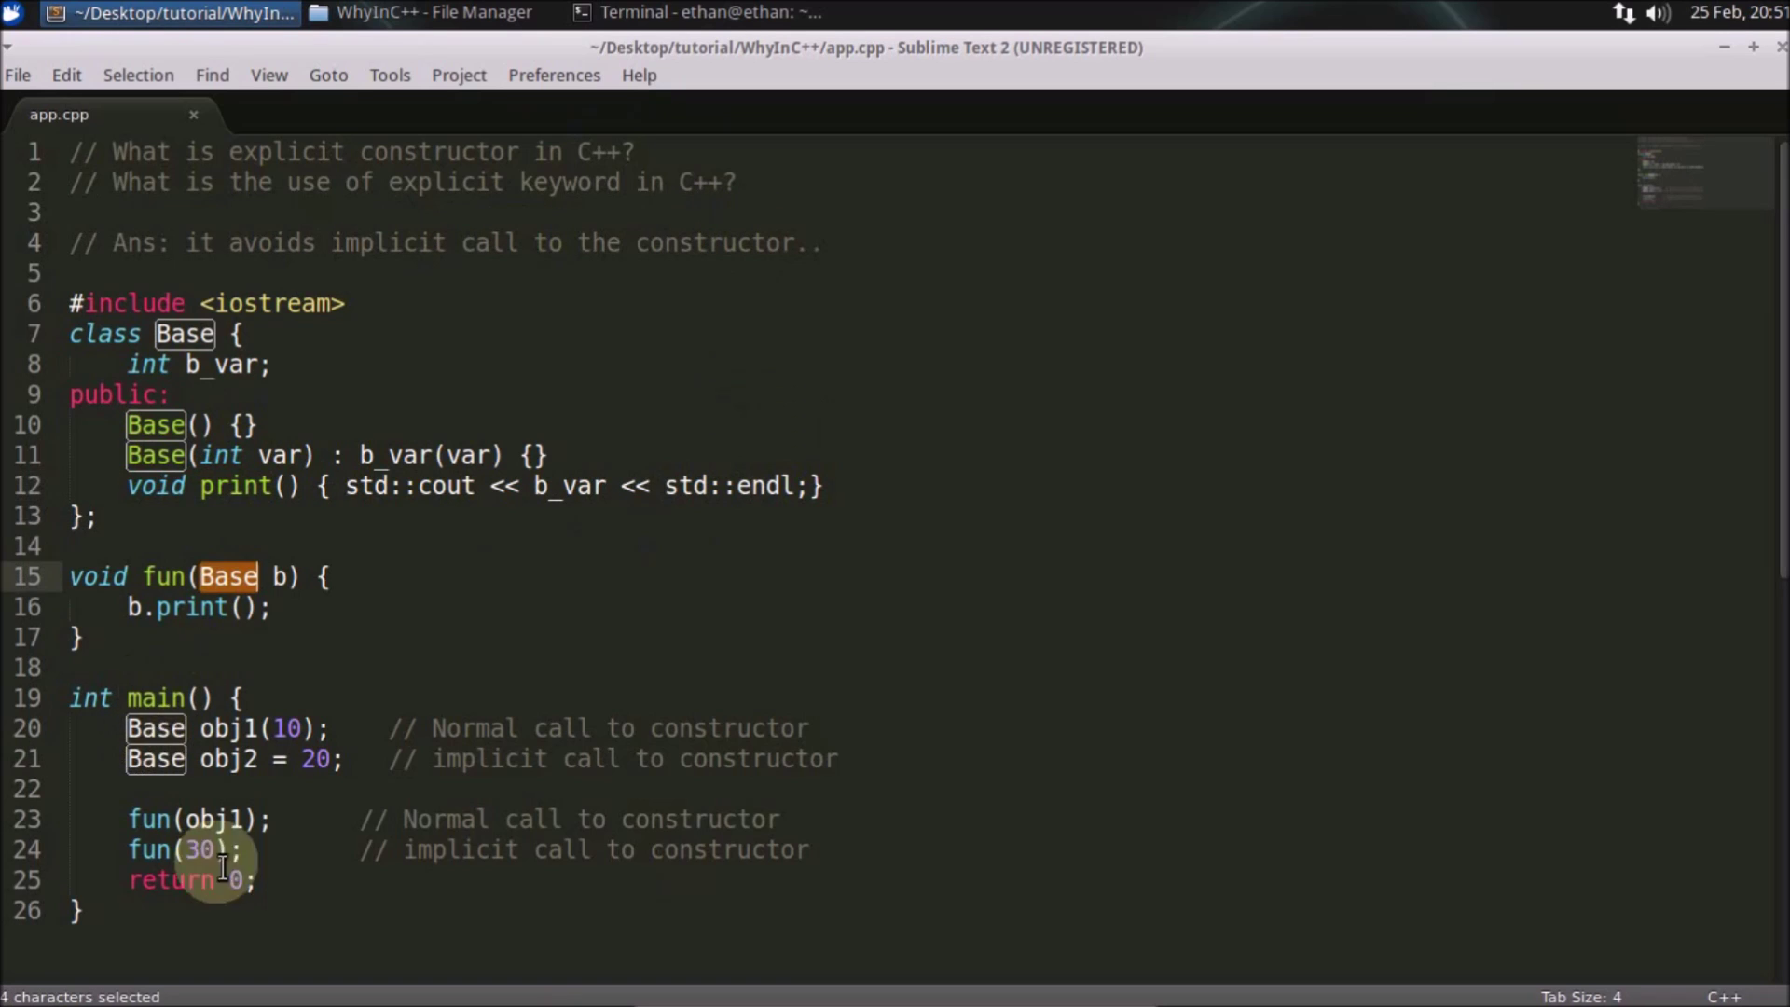
double_click(228, 729)
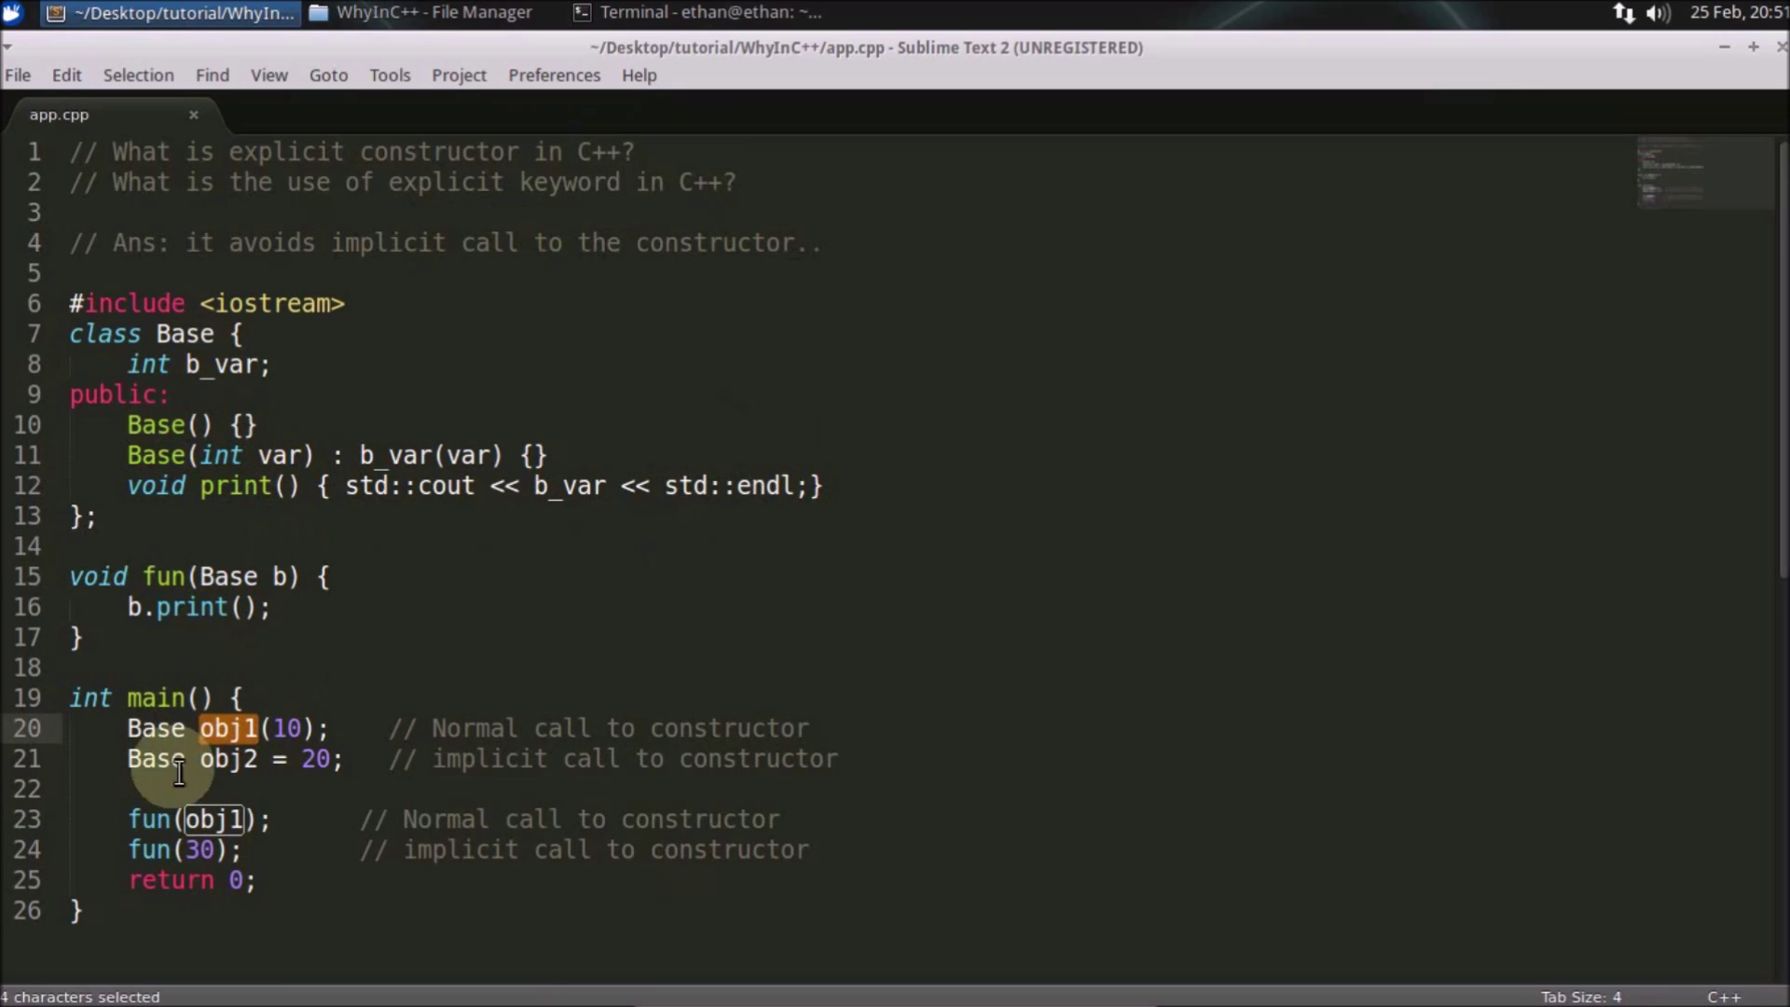
double_click(239, 758)
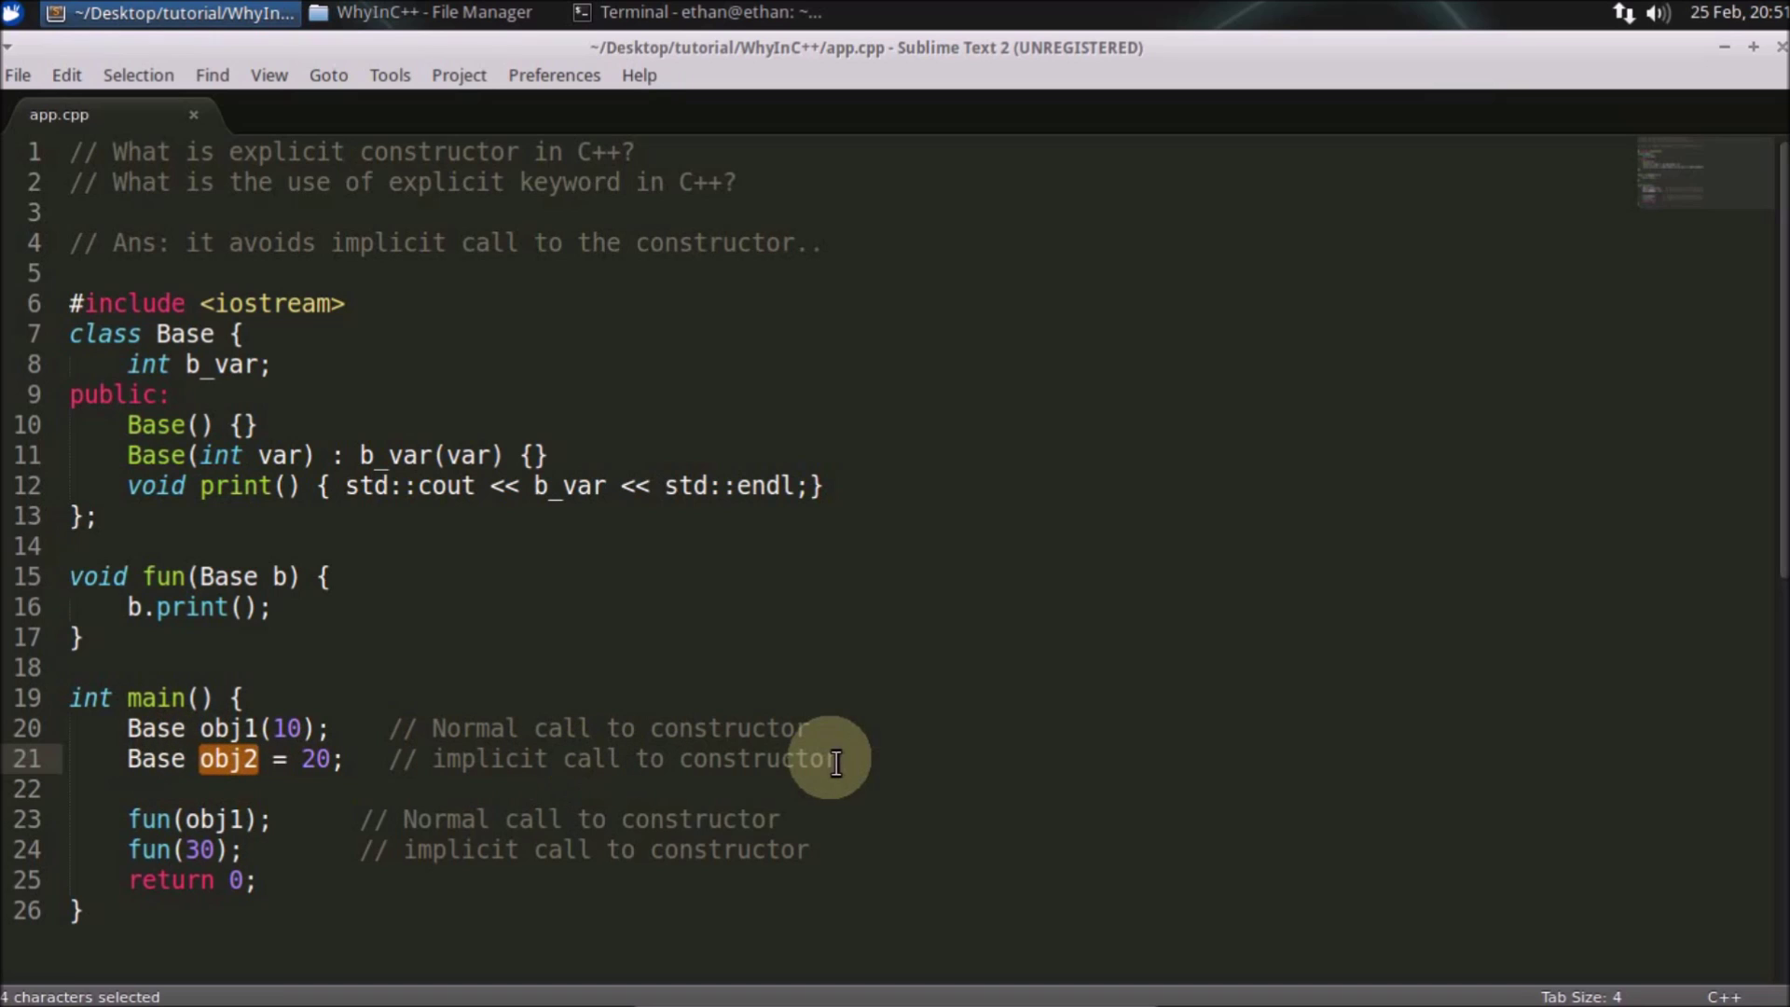
Step: Highlight the fun(30) call and its argument 30, then save app.cpp
double_click(154, 850)
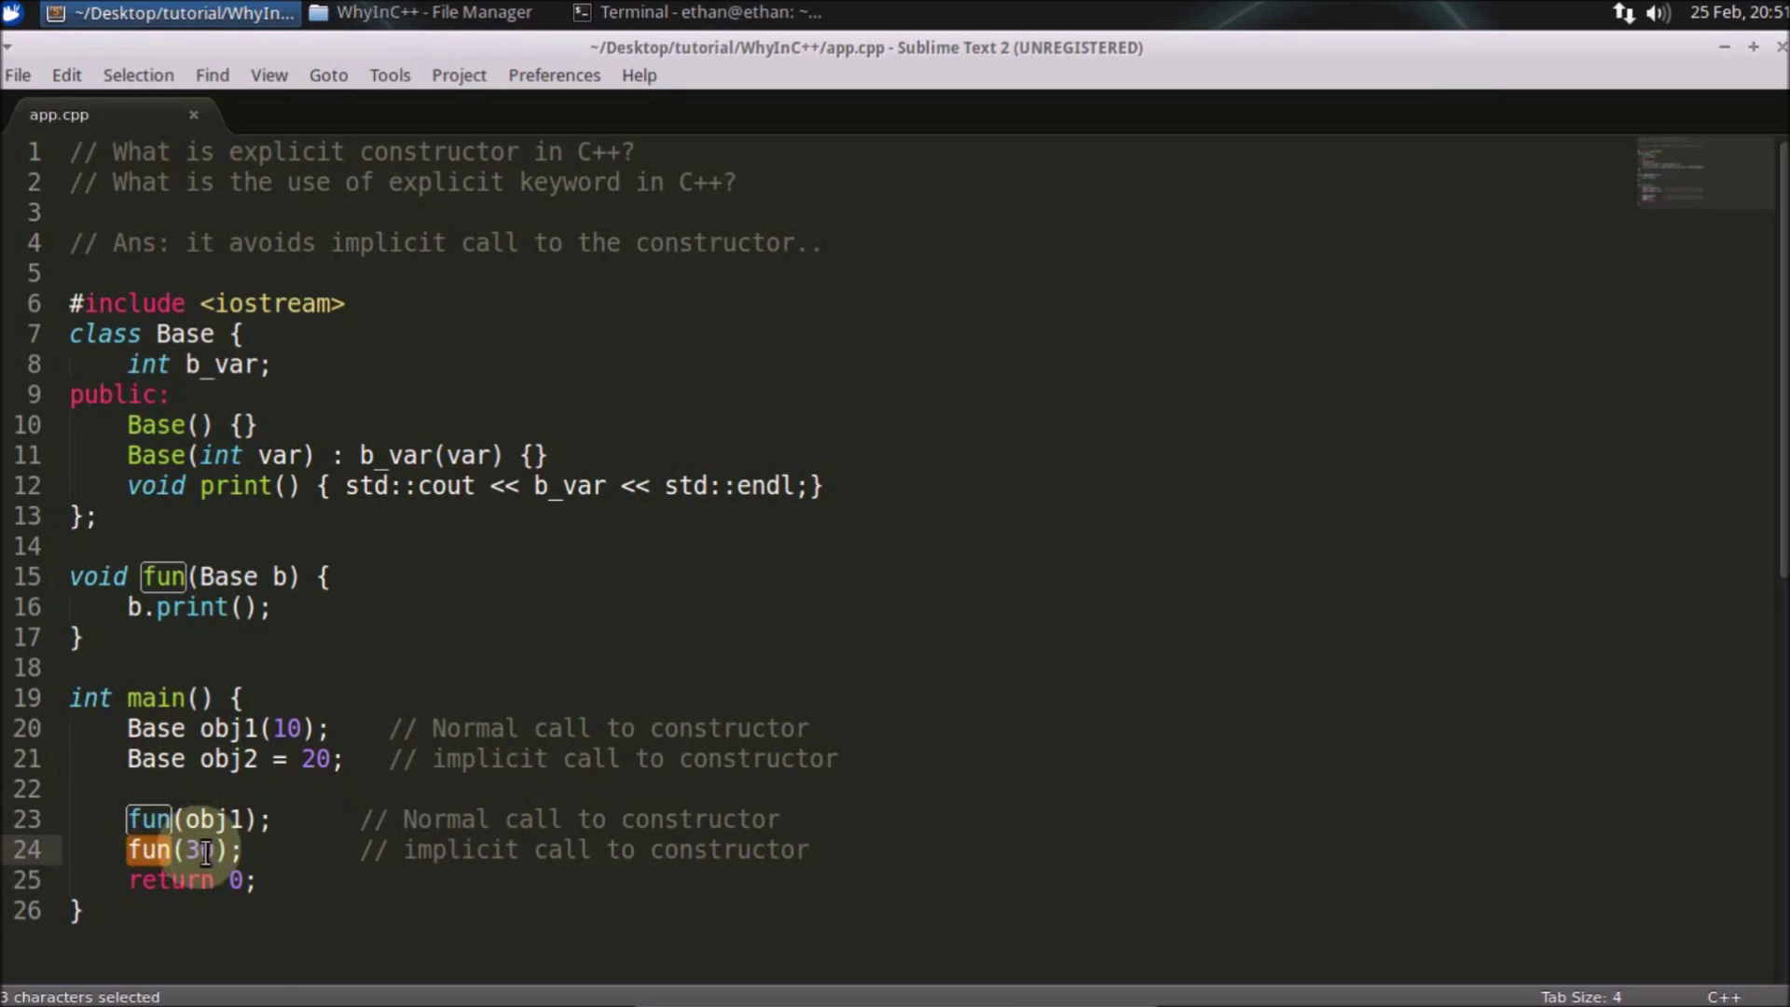
left_click_drag(200, 849, 215, 848)
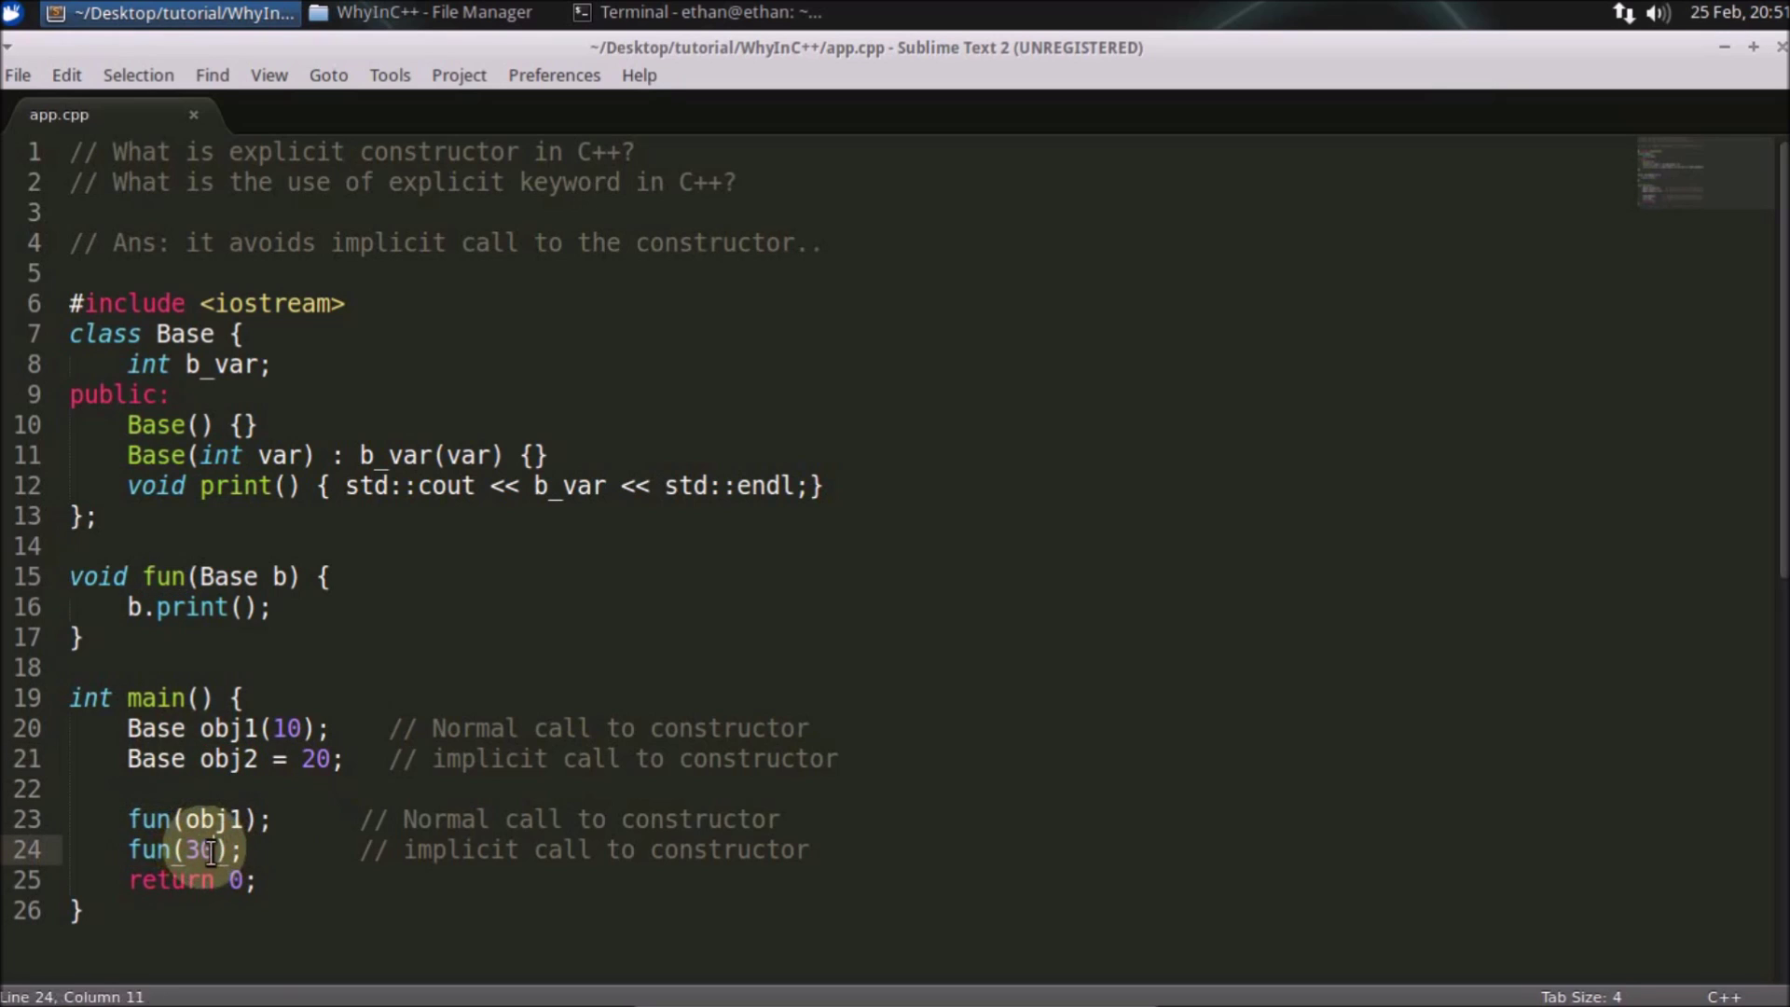
double_click(235, 580)
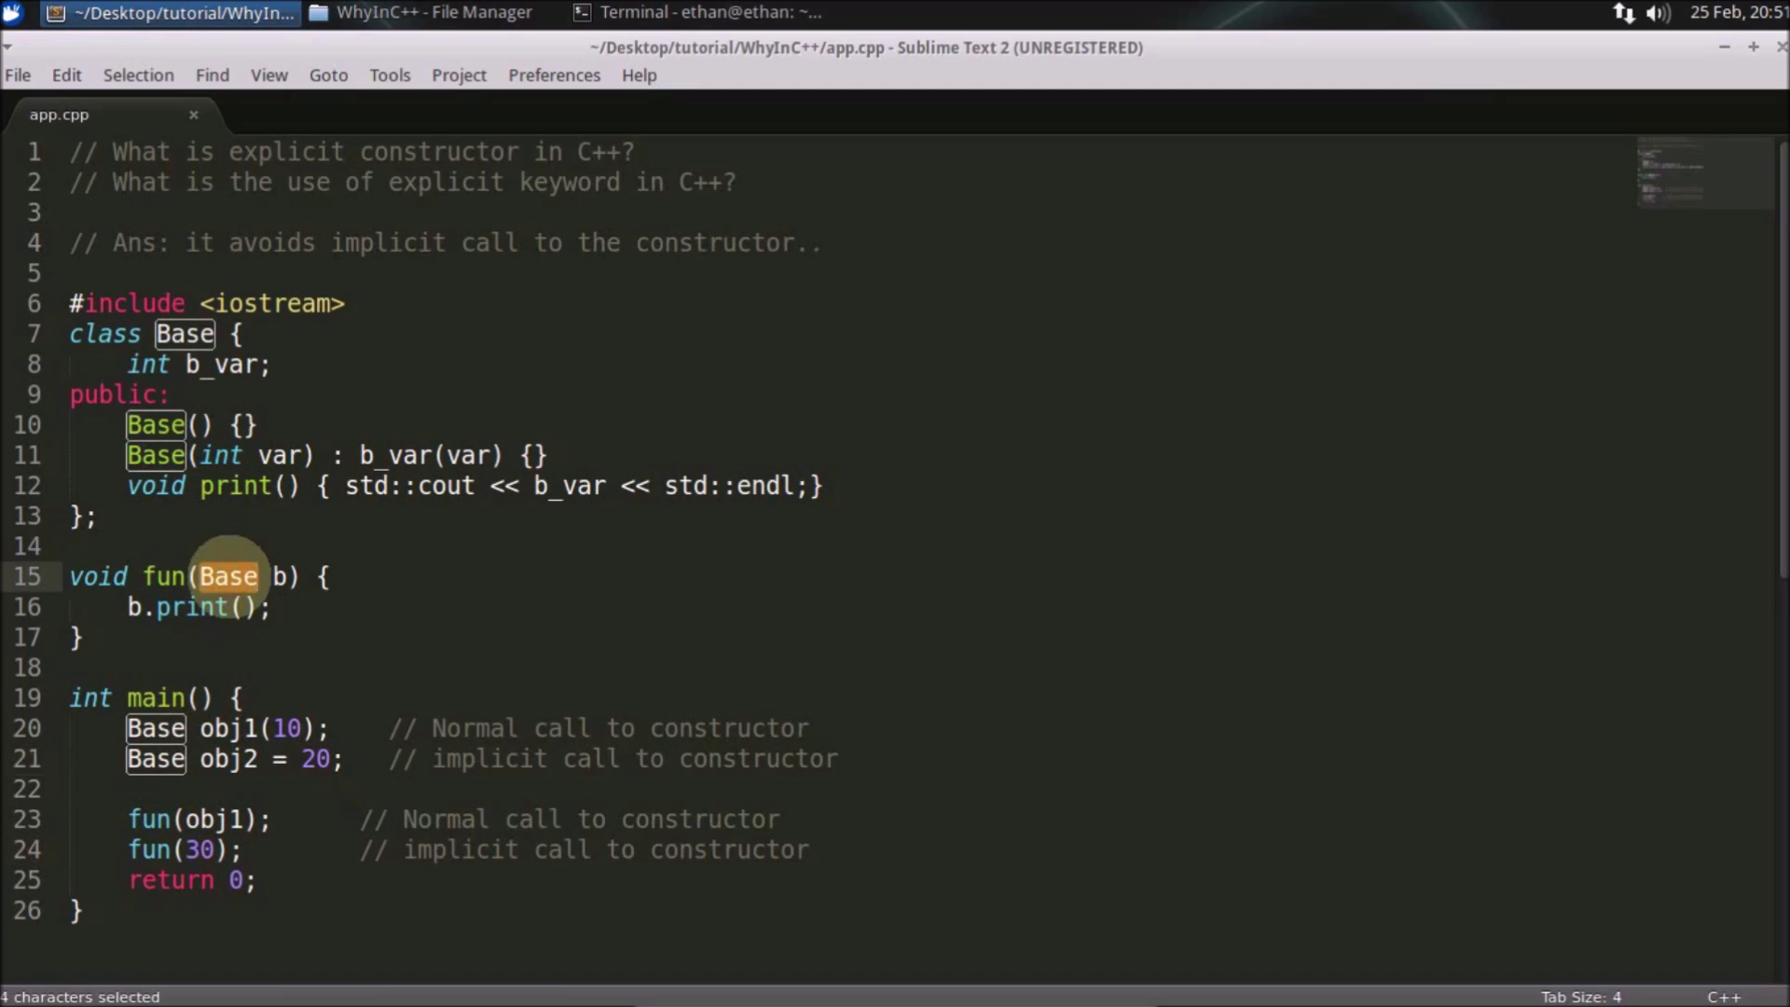
left_click(320, 792)
key("ctrl+s")
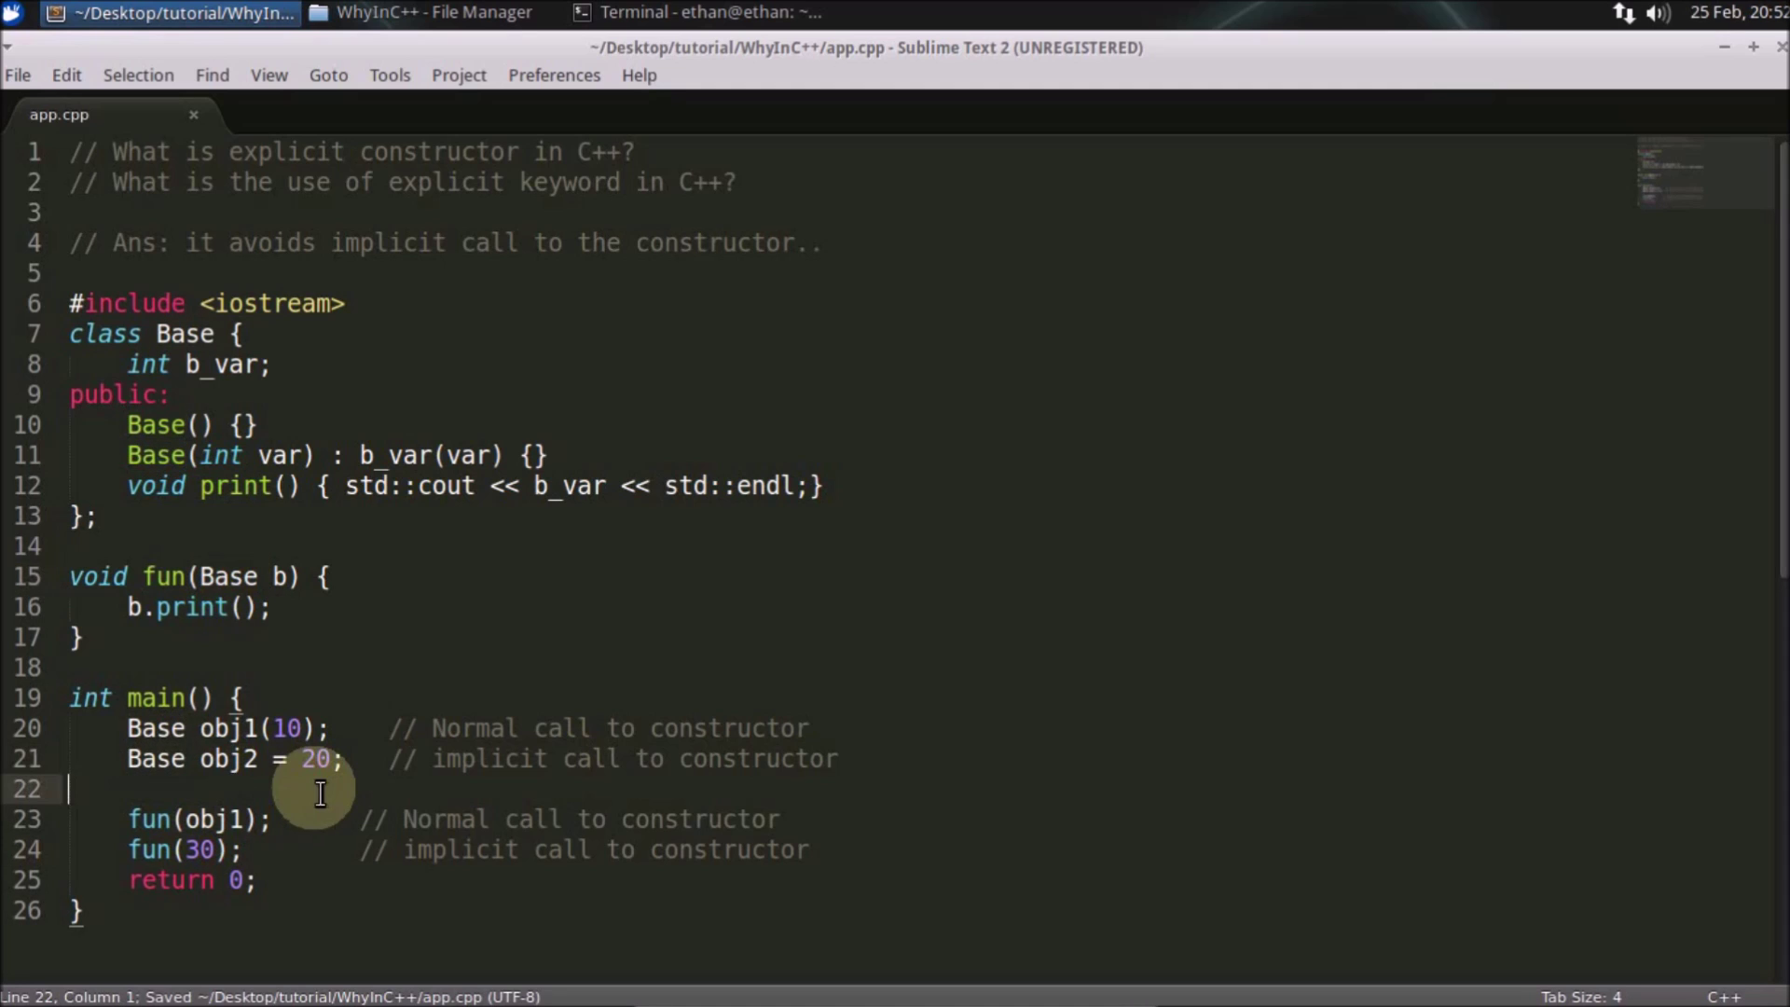
Step: Compile app.cpp with g++ and run ./app, printing 10 and 30, then return to the code
key("alt+Tab")
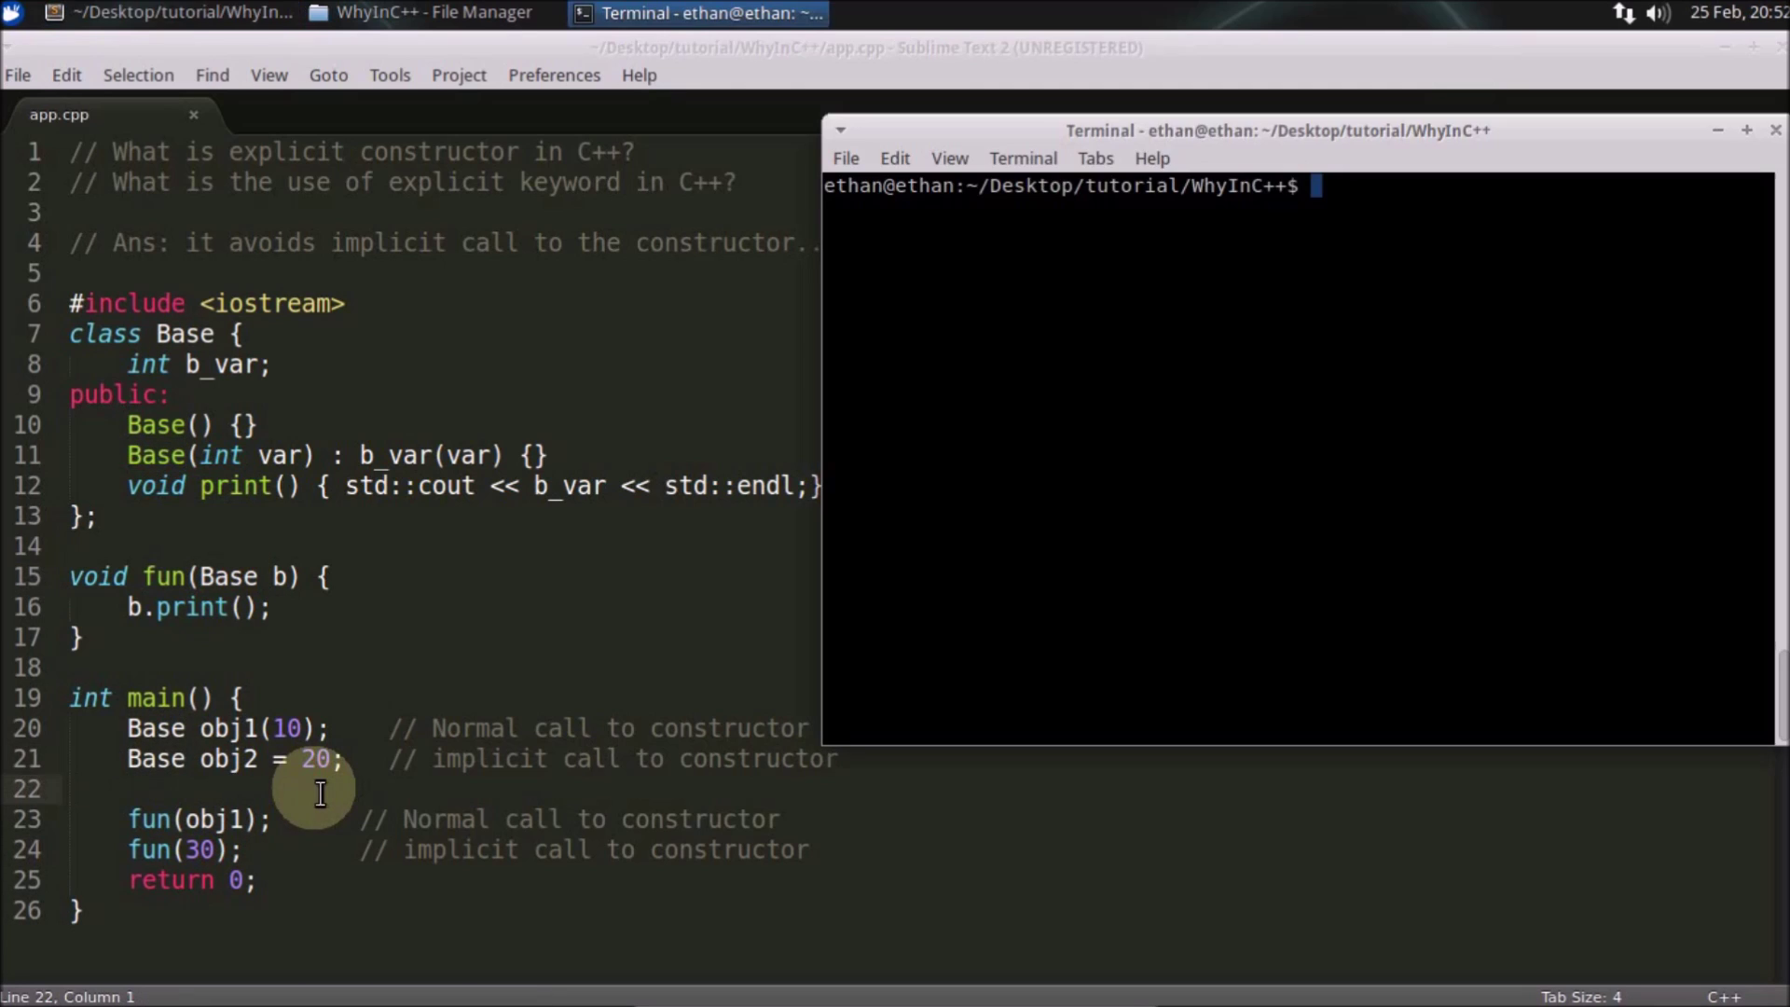
type("g++ app.cpp -o app")
key("Return")
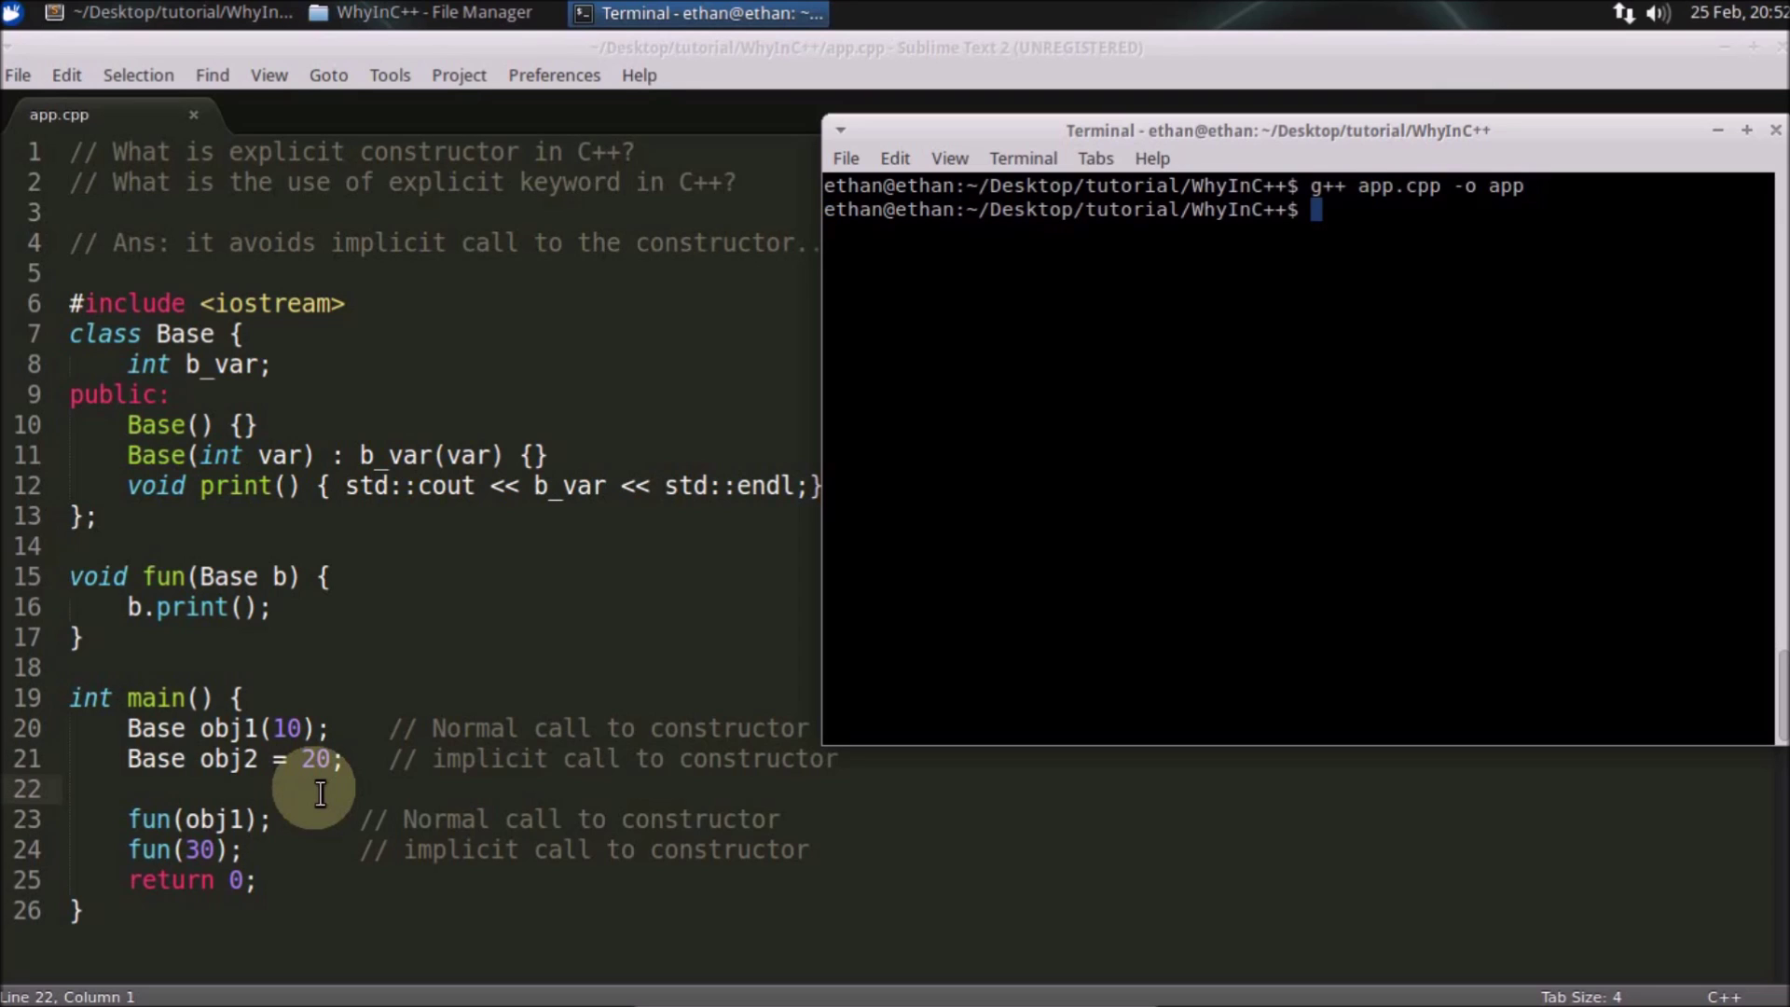
type("./app")
key("Return")
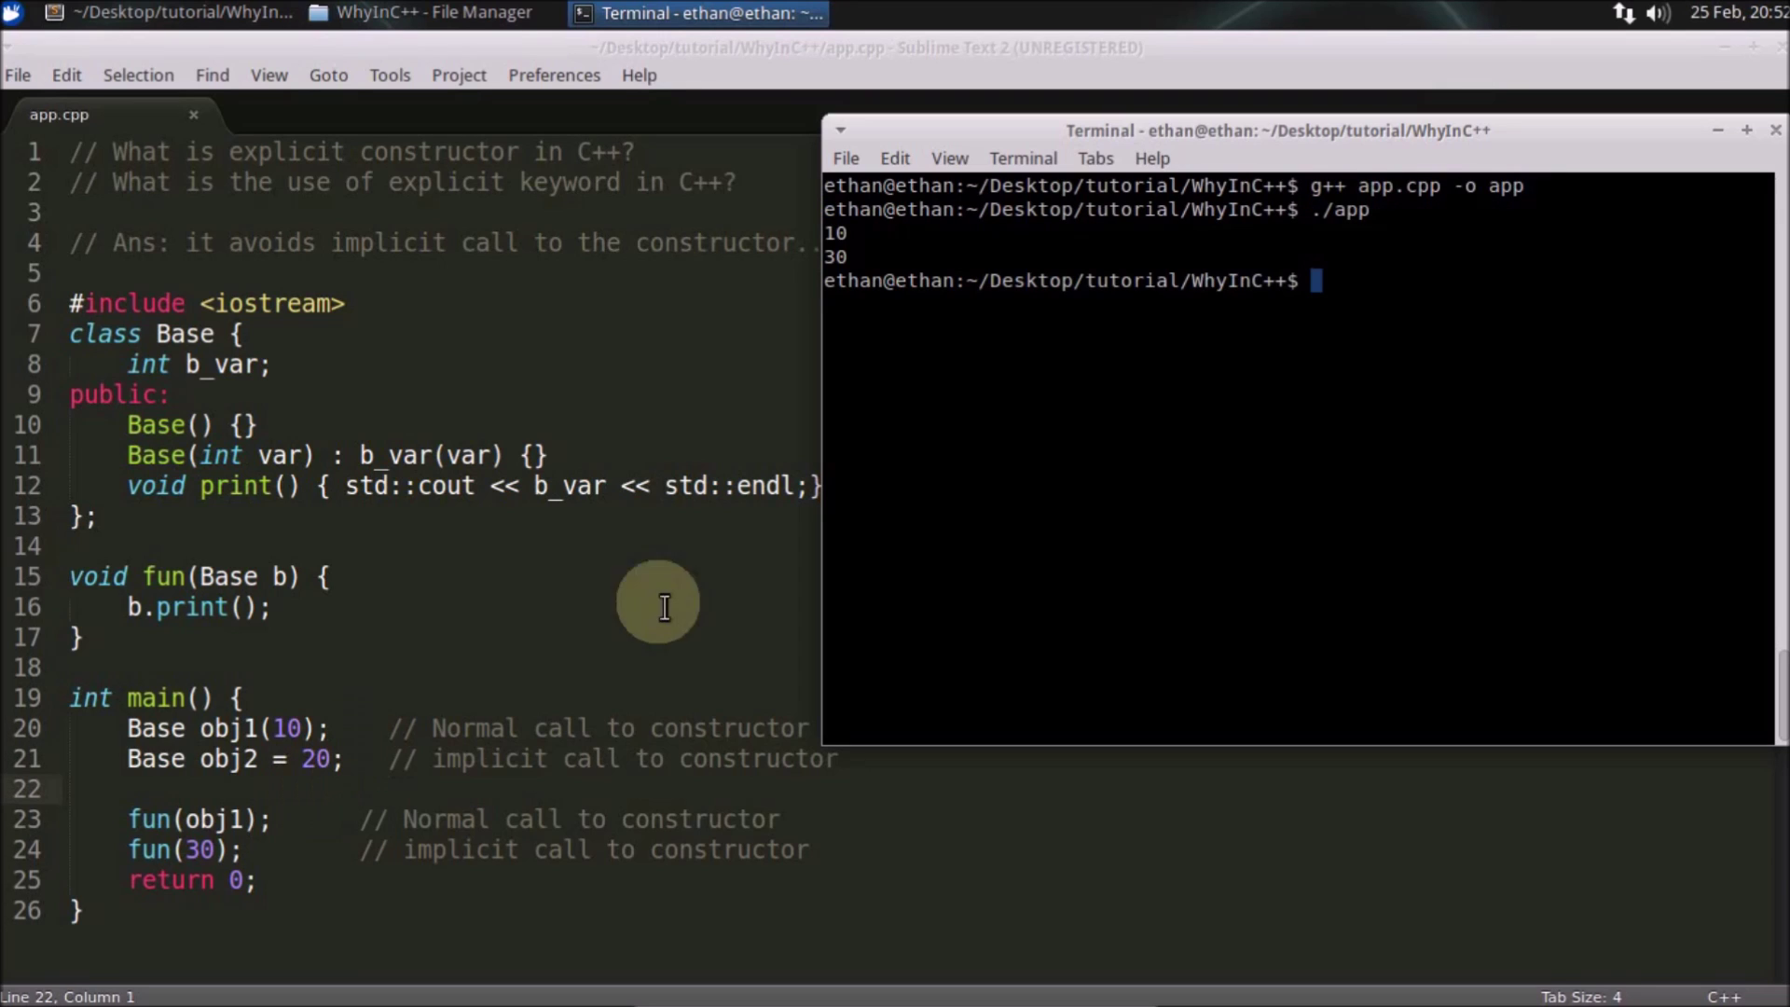
double_click(211, 820)
left_click(279, 728)
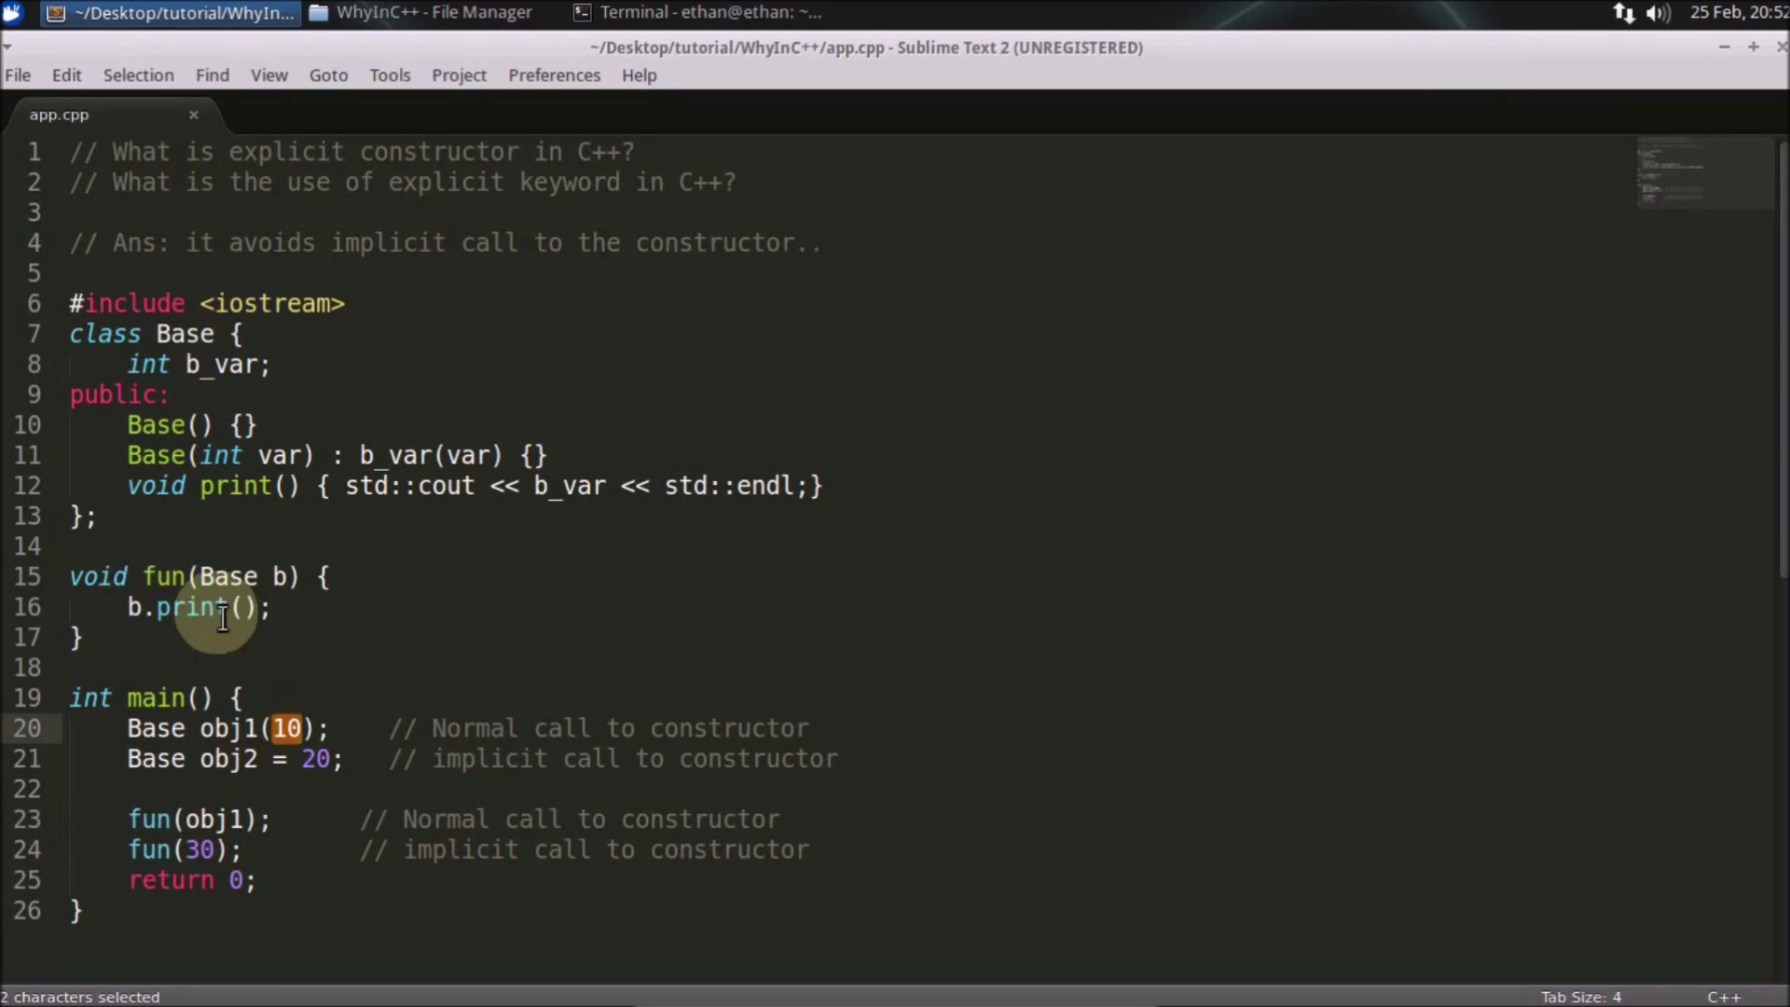
Step: Compare fun(30) and obj2's 20 with the Base(int var) constructor on line 11
double_click(204, 850)
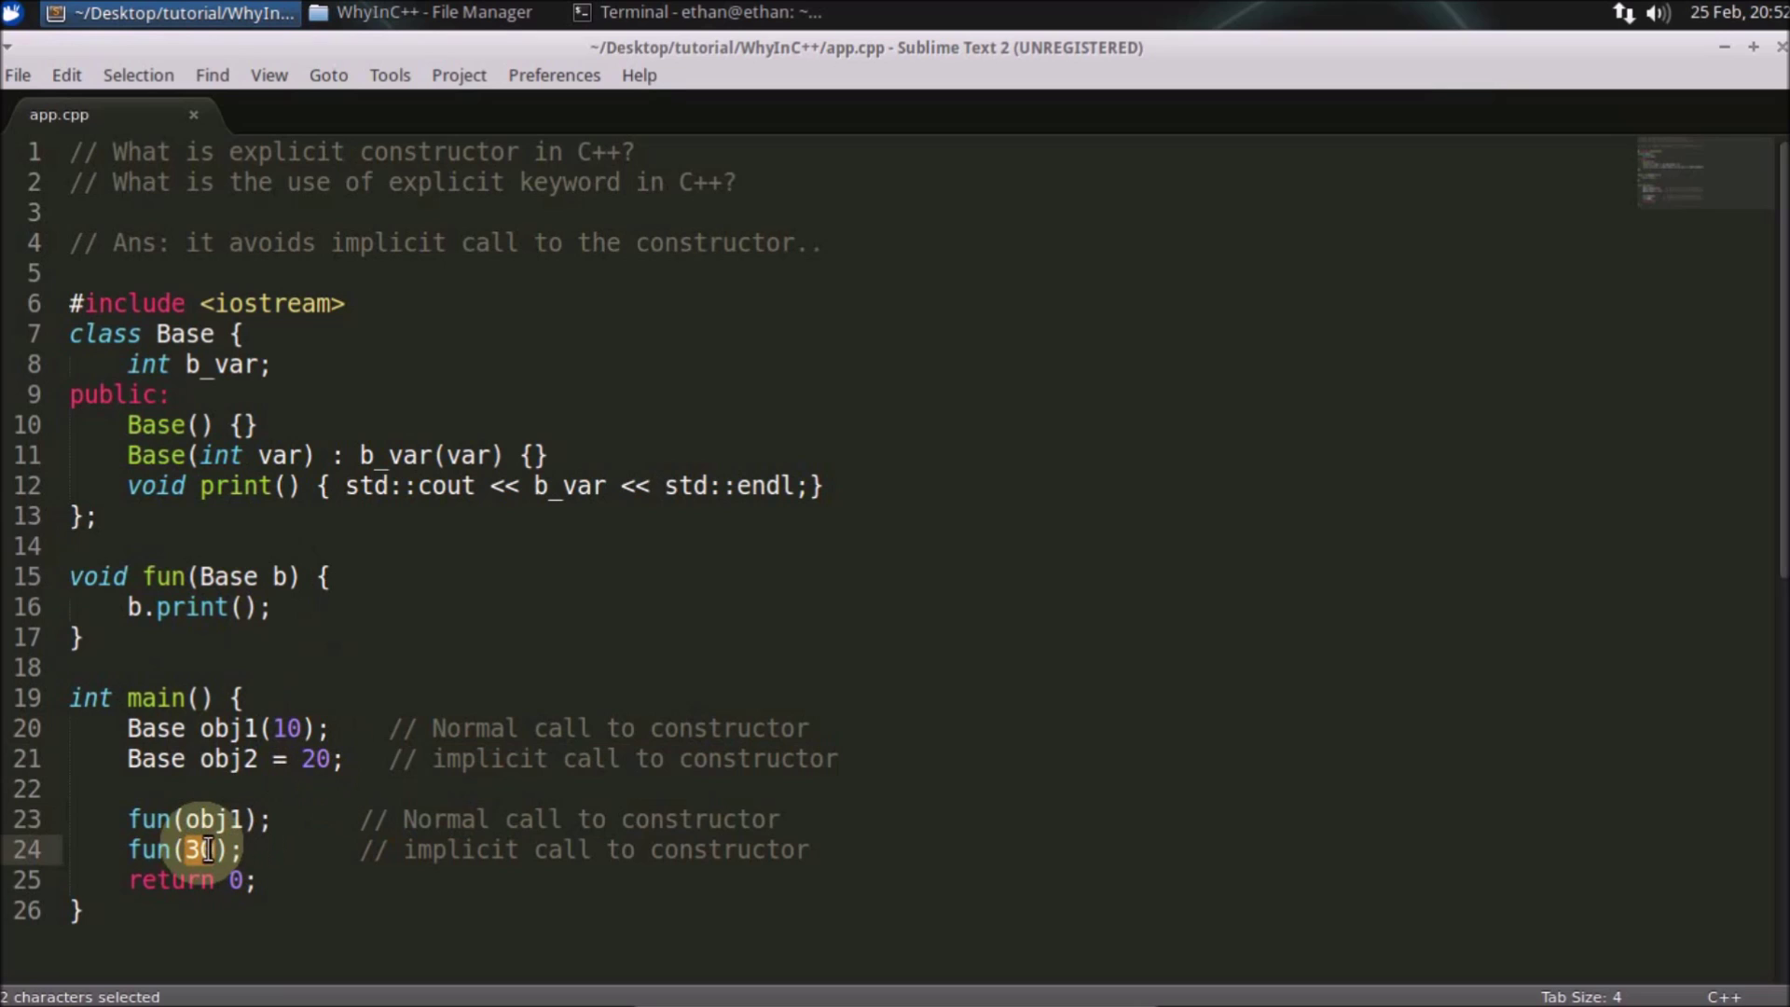
double_click(166, 455)
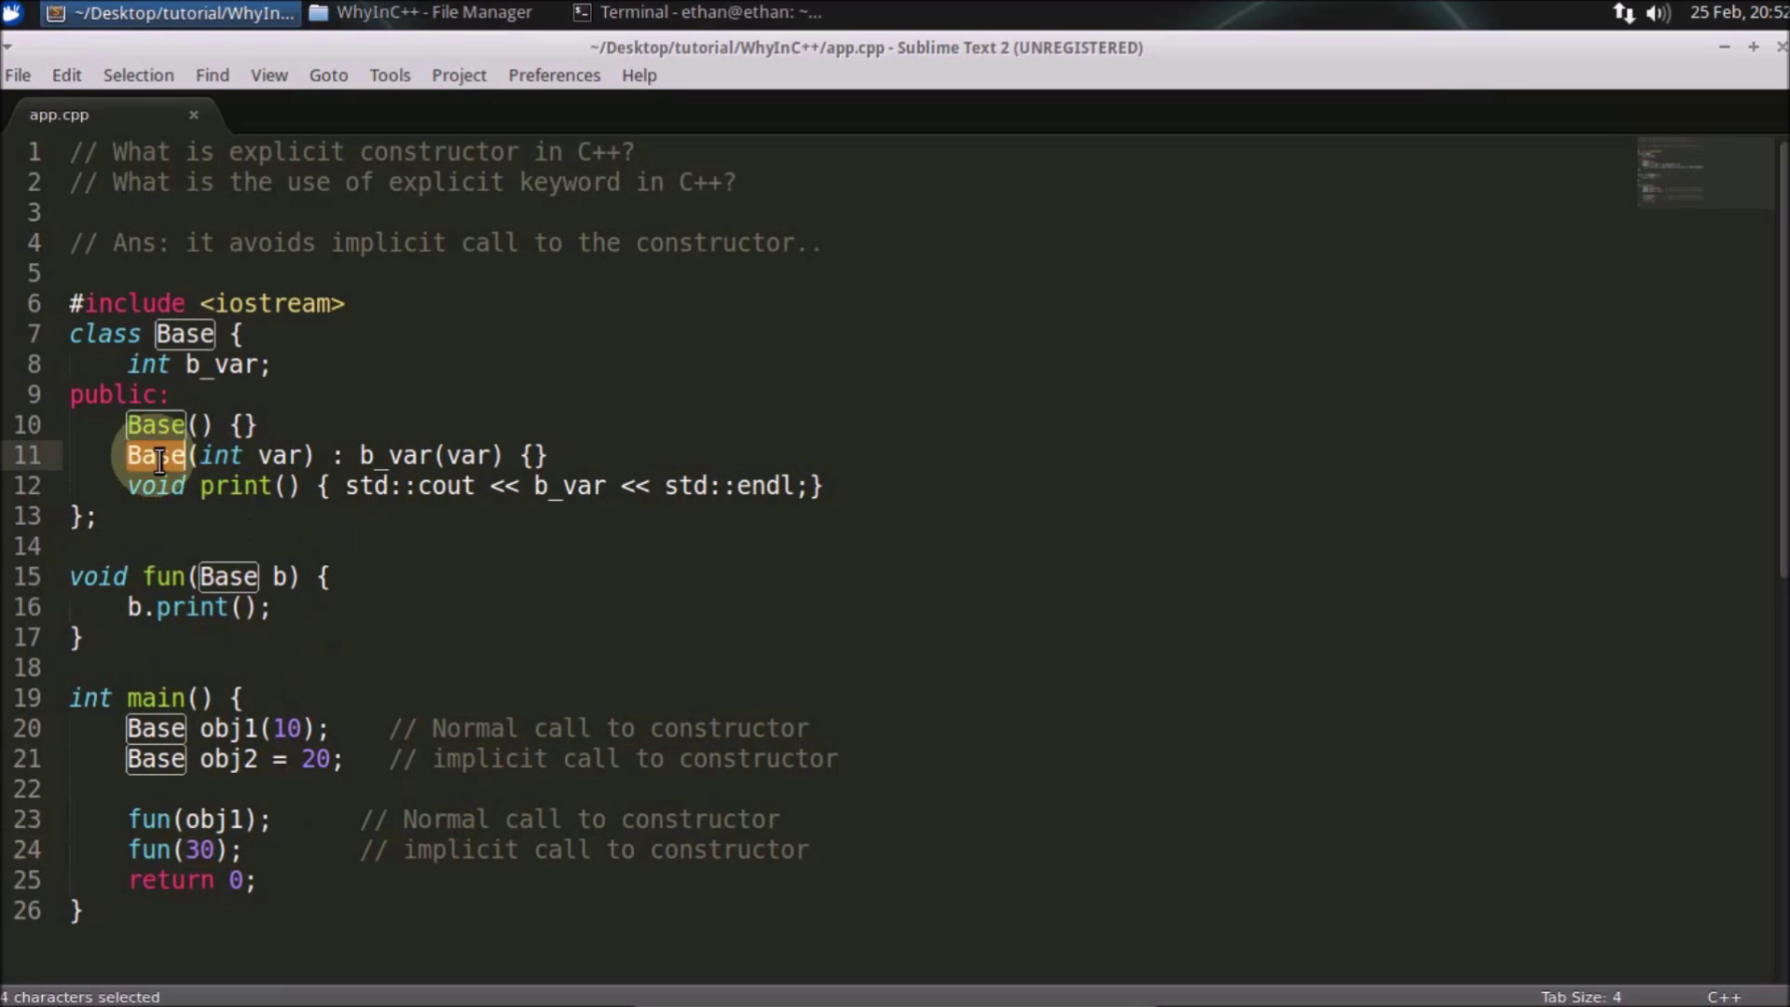
left_click_drag(286, 454, 214, 454)
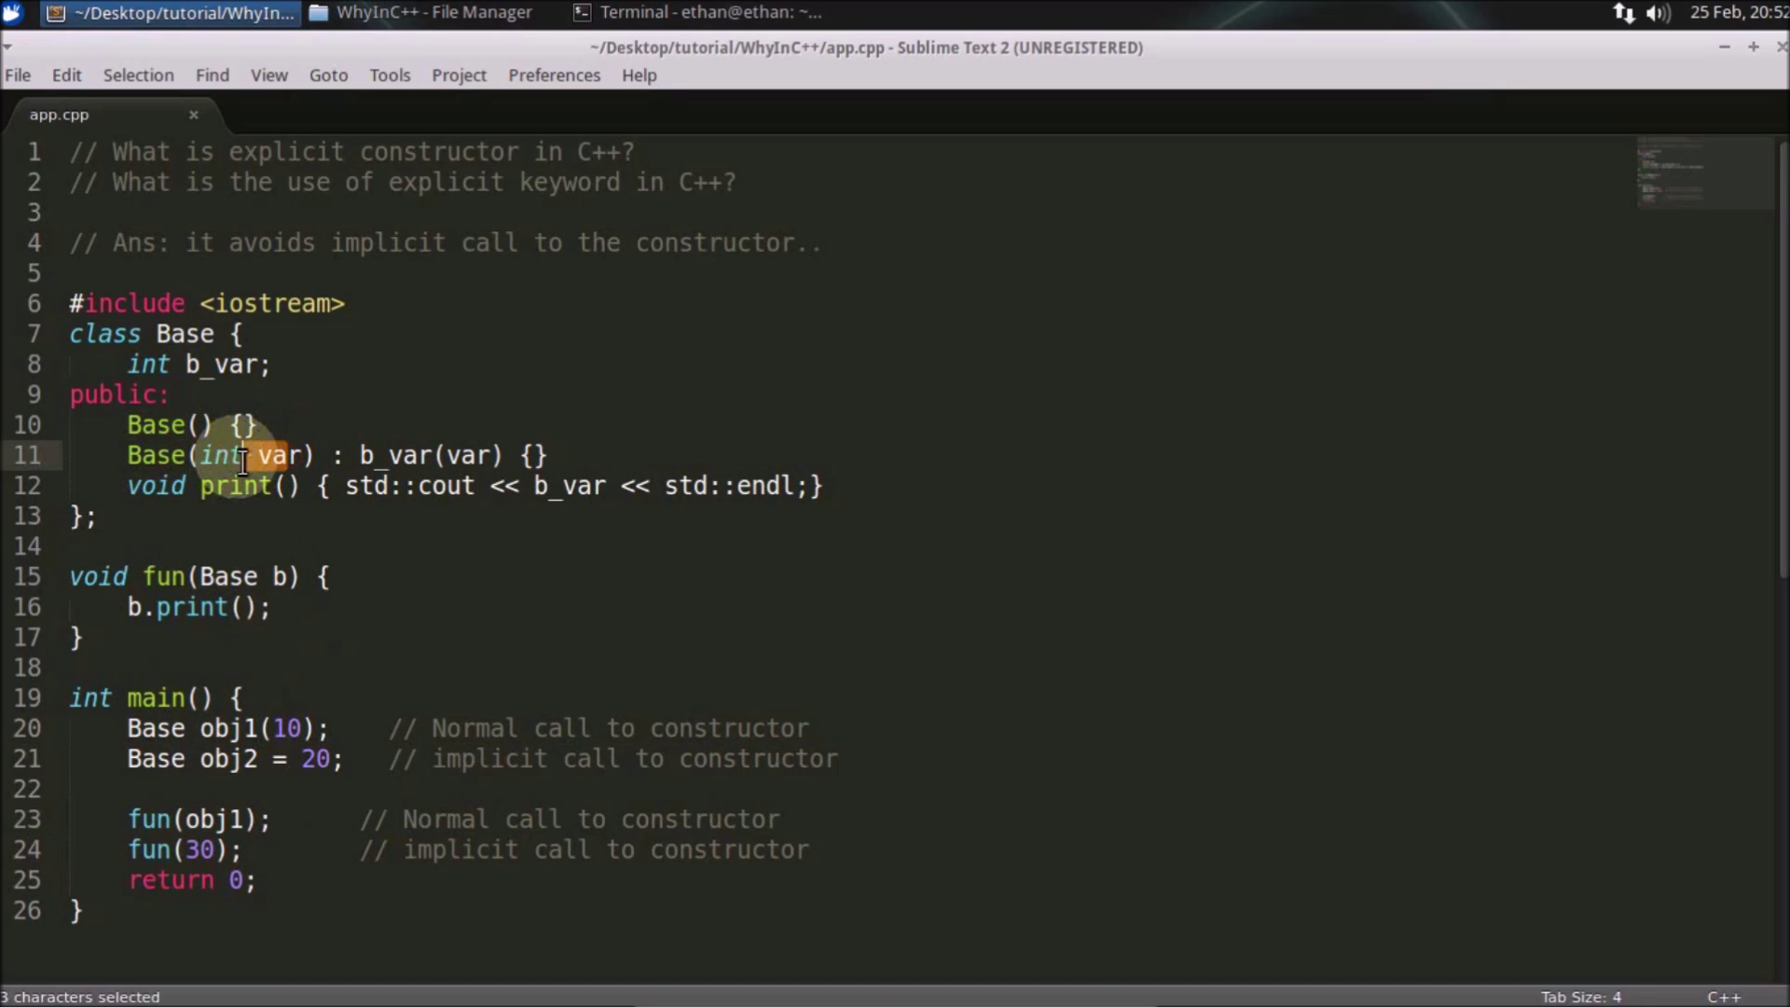
double_click(204, 850)
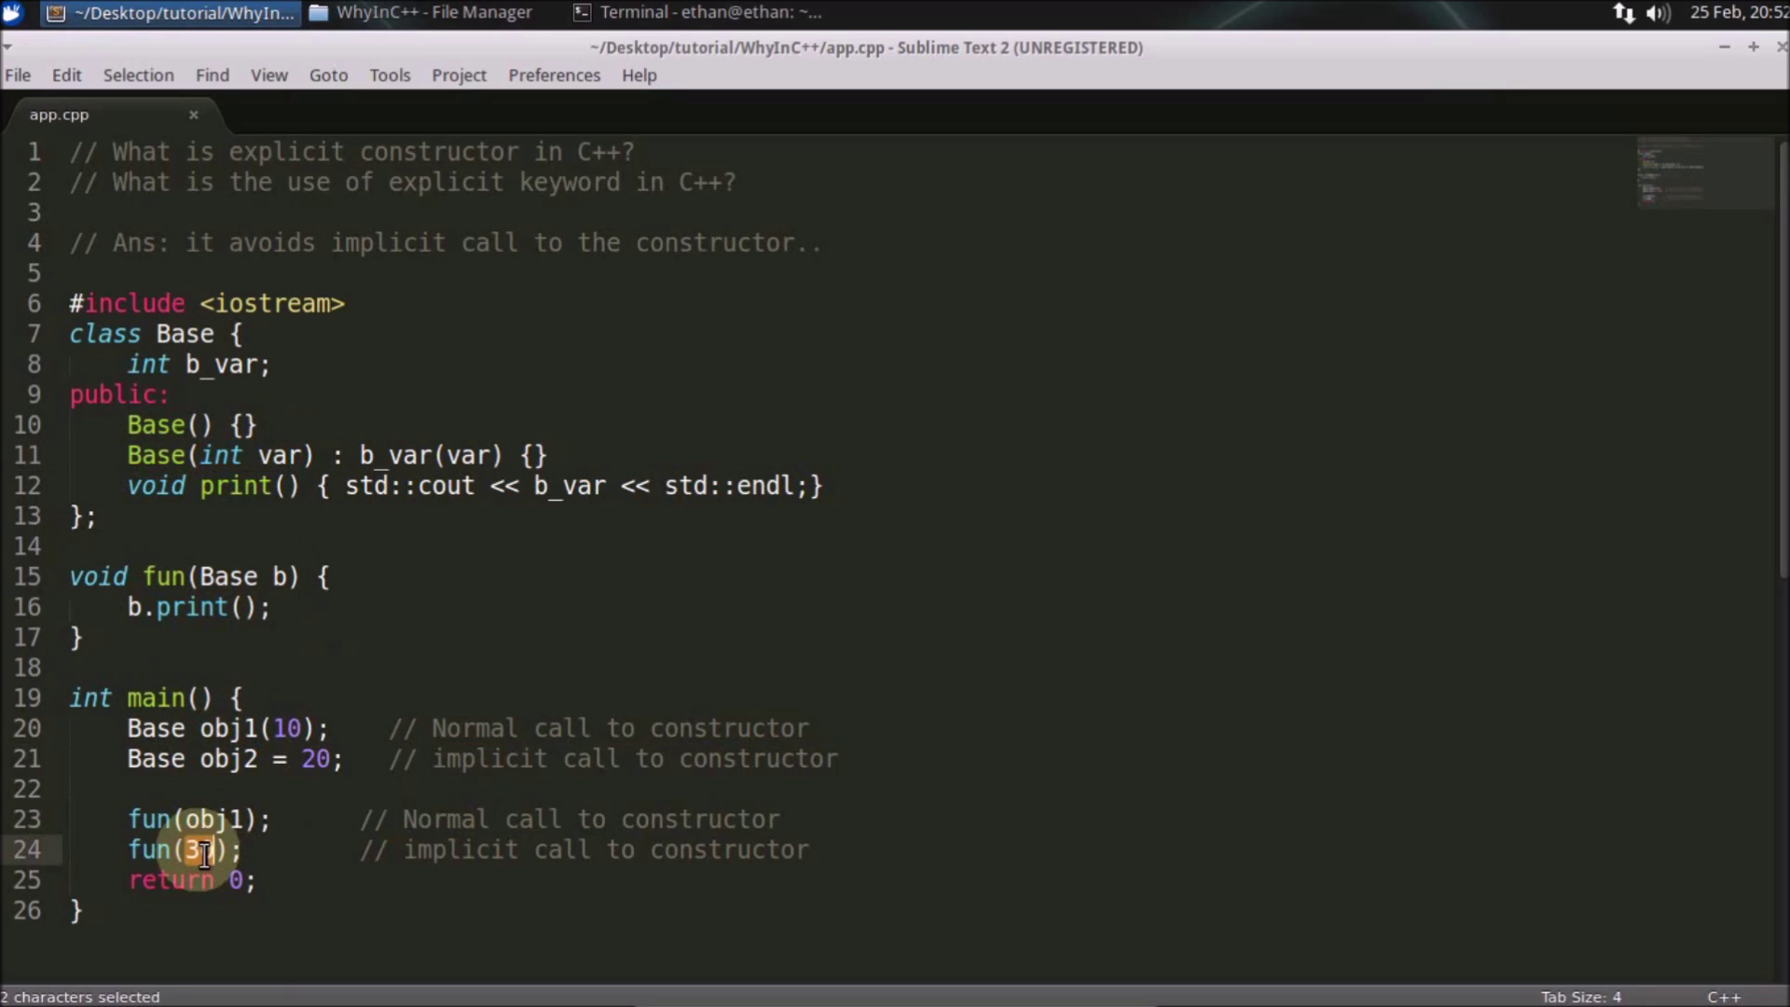
double_click(239, 767)
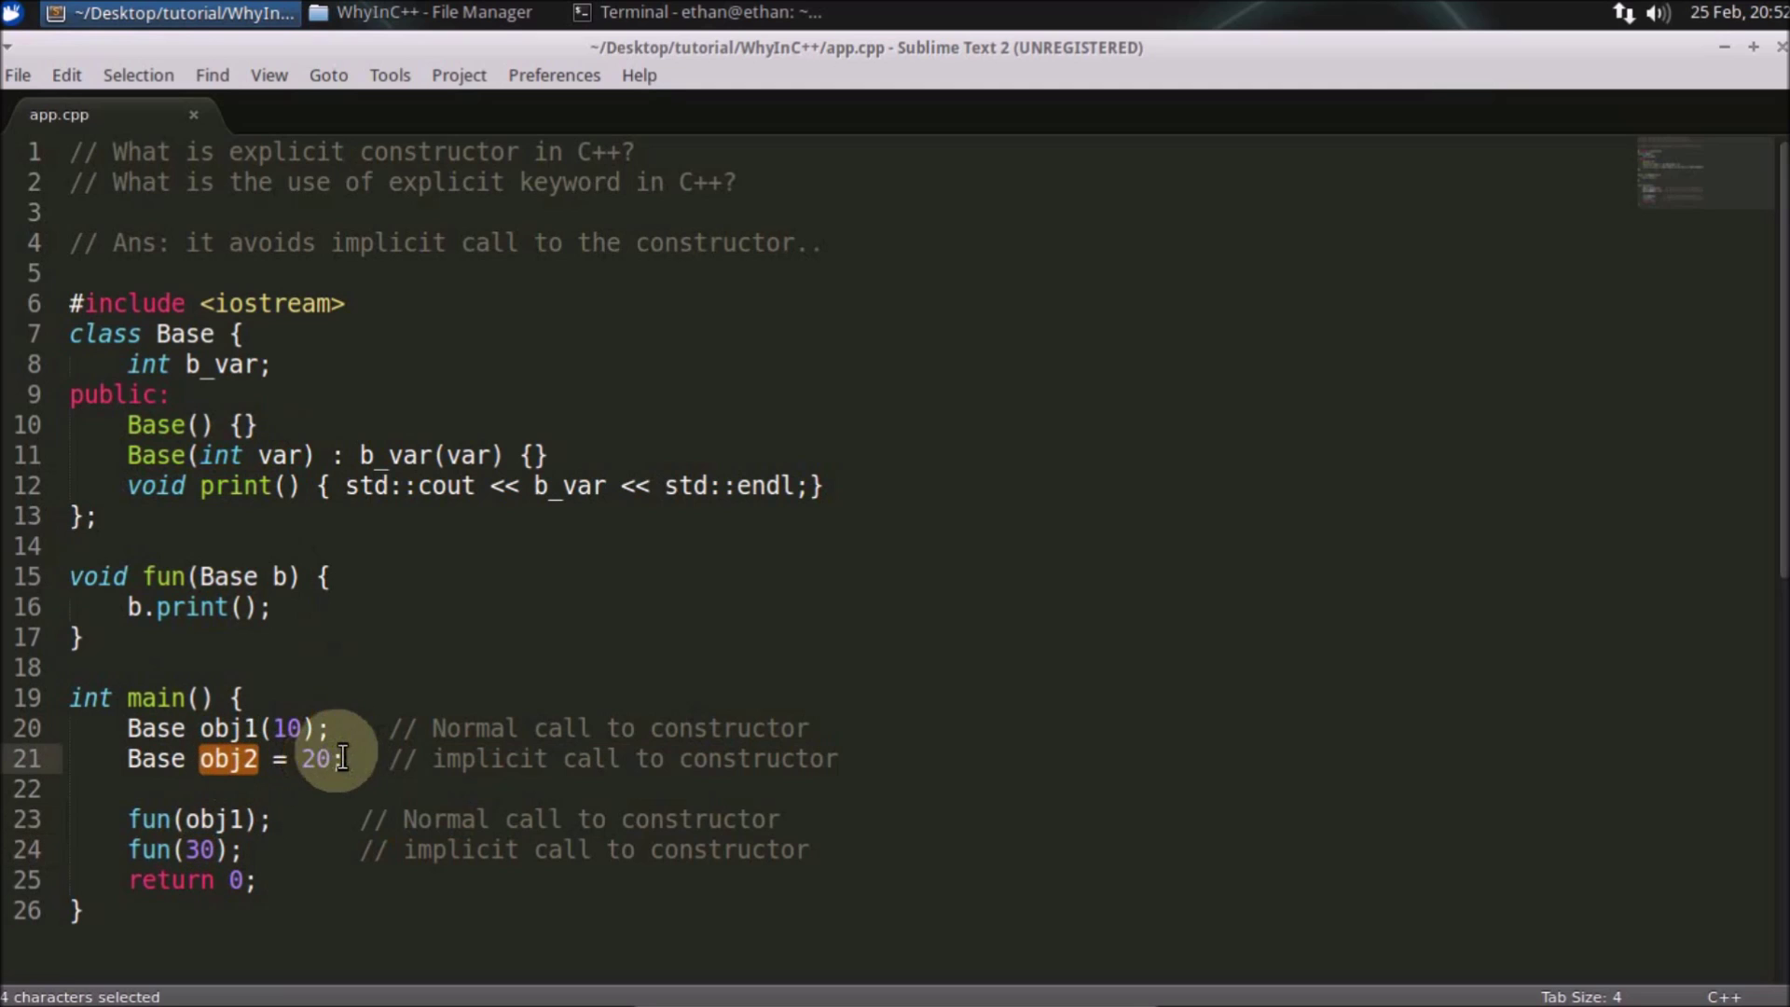
double_click(228, 460)
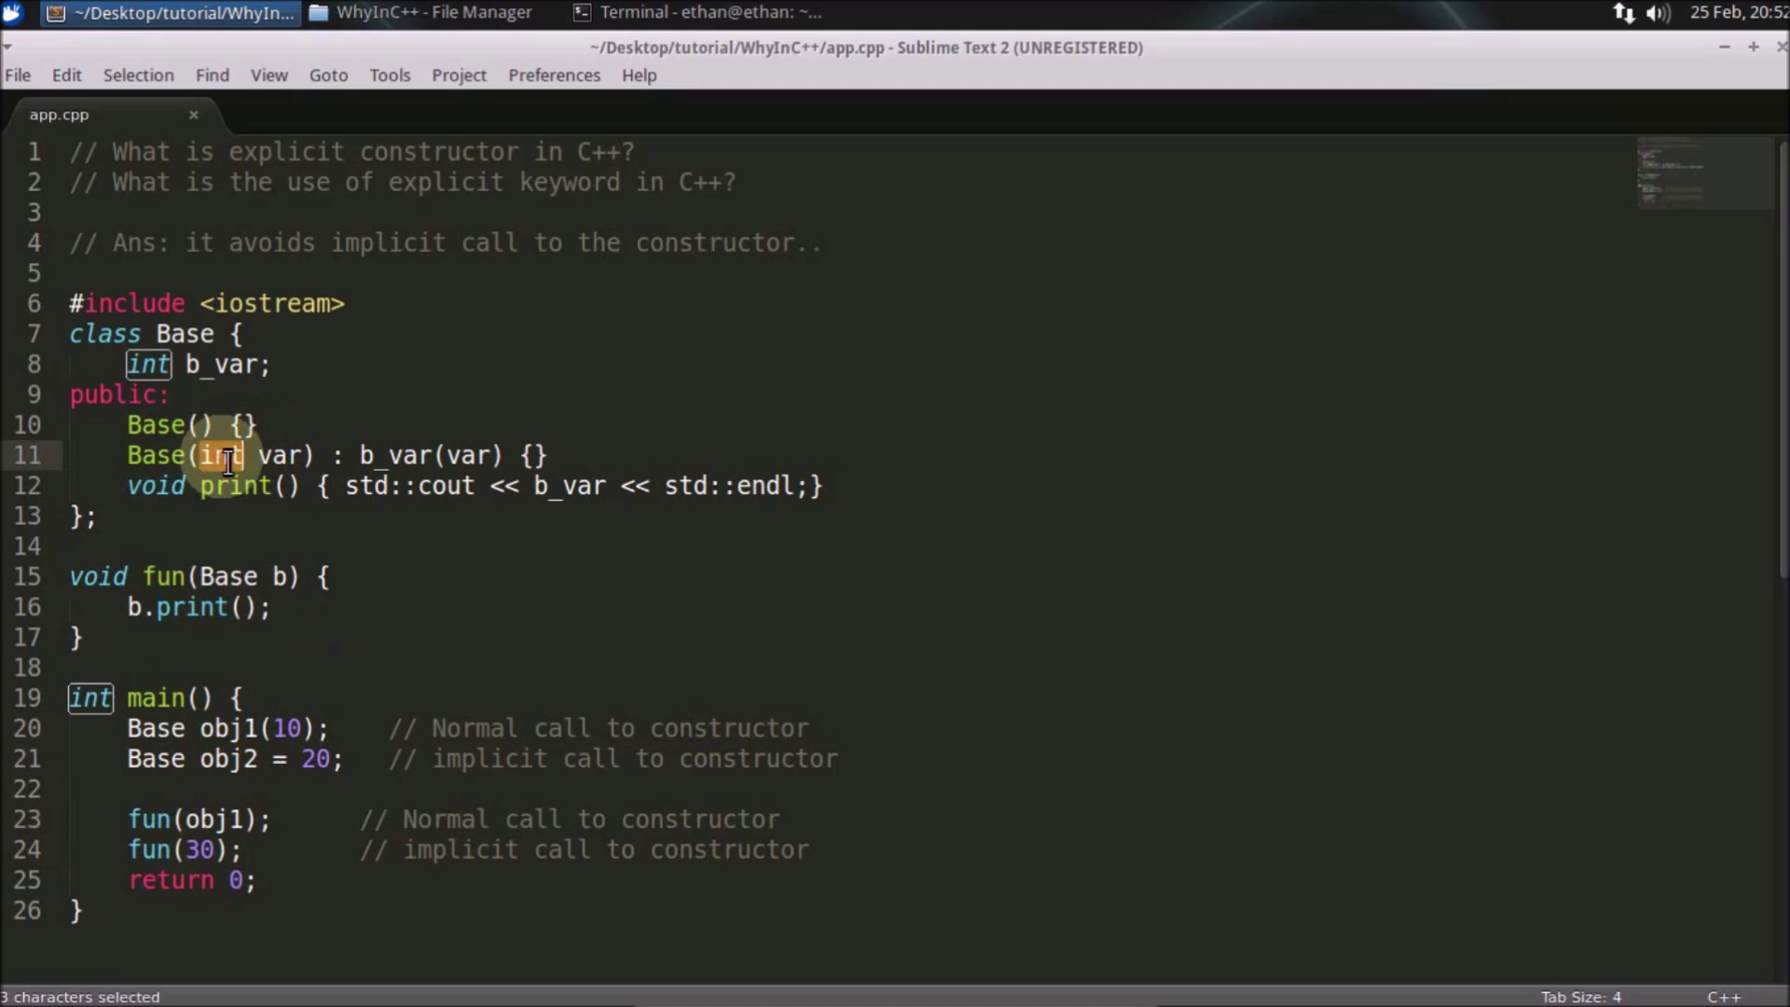
left_click(321, 770)
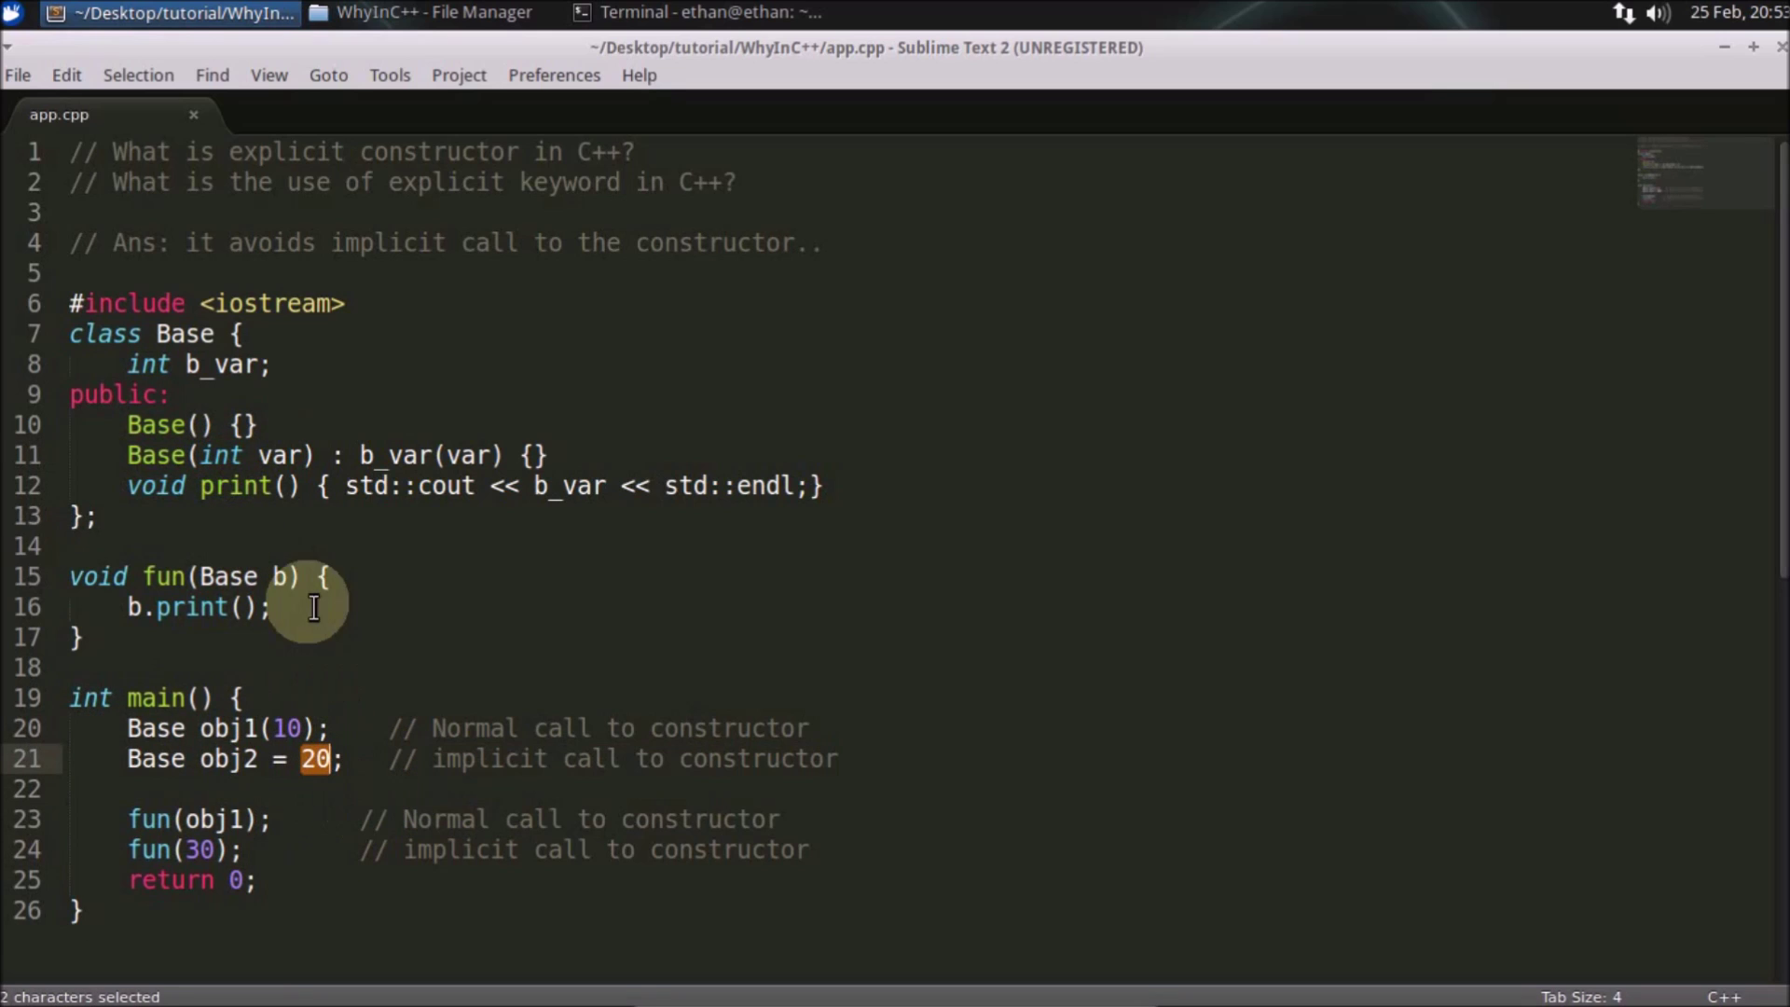
double_click(168, 458)
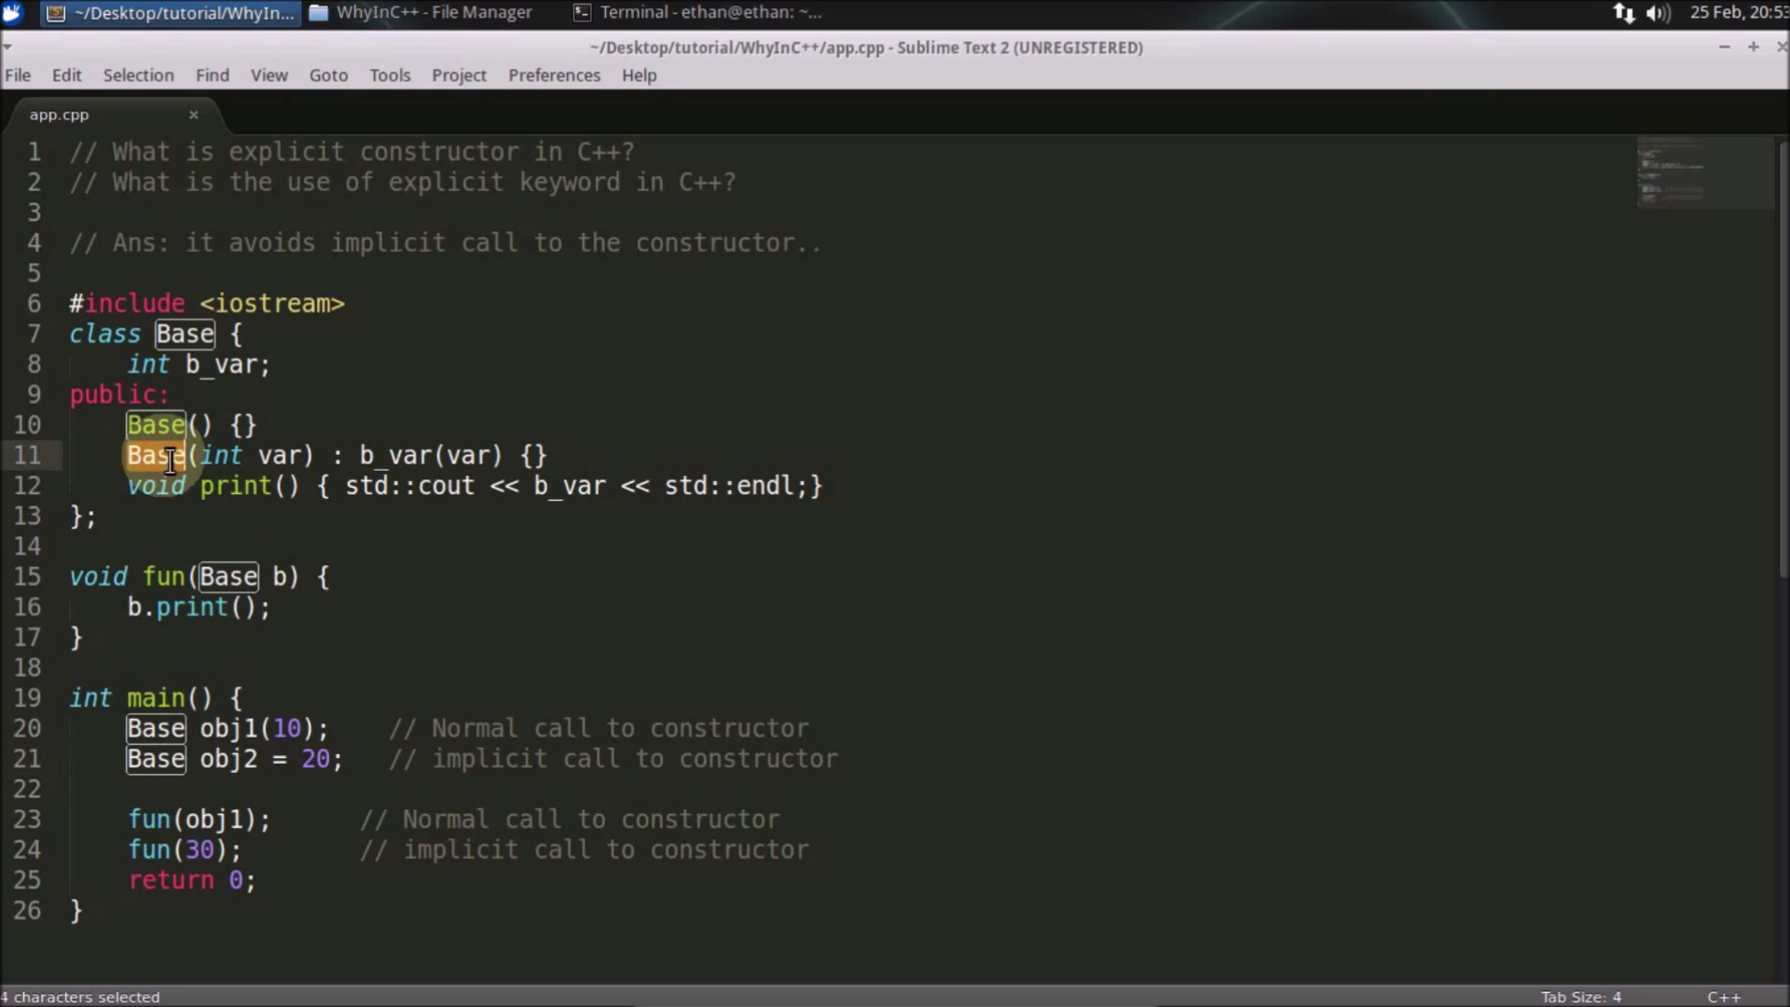
double_click(319, 758)
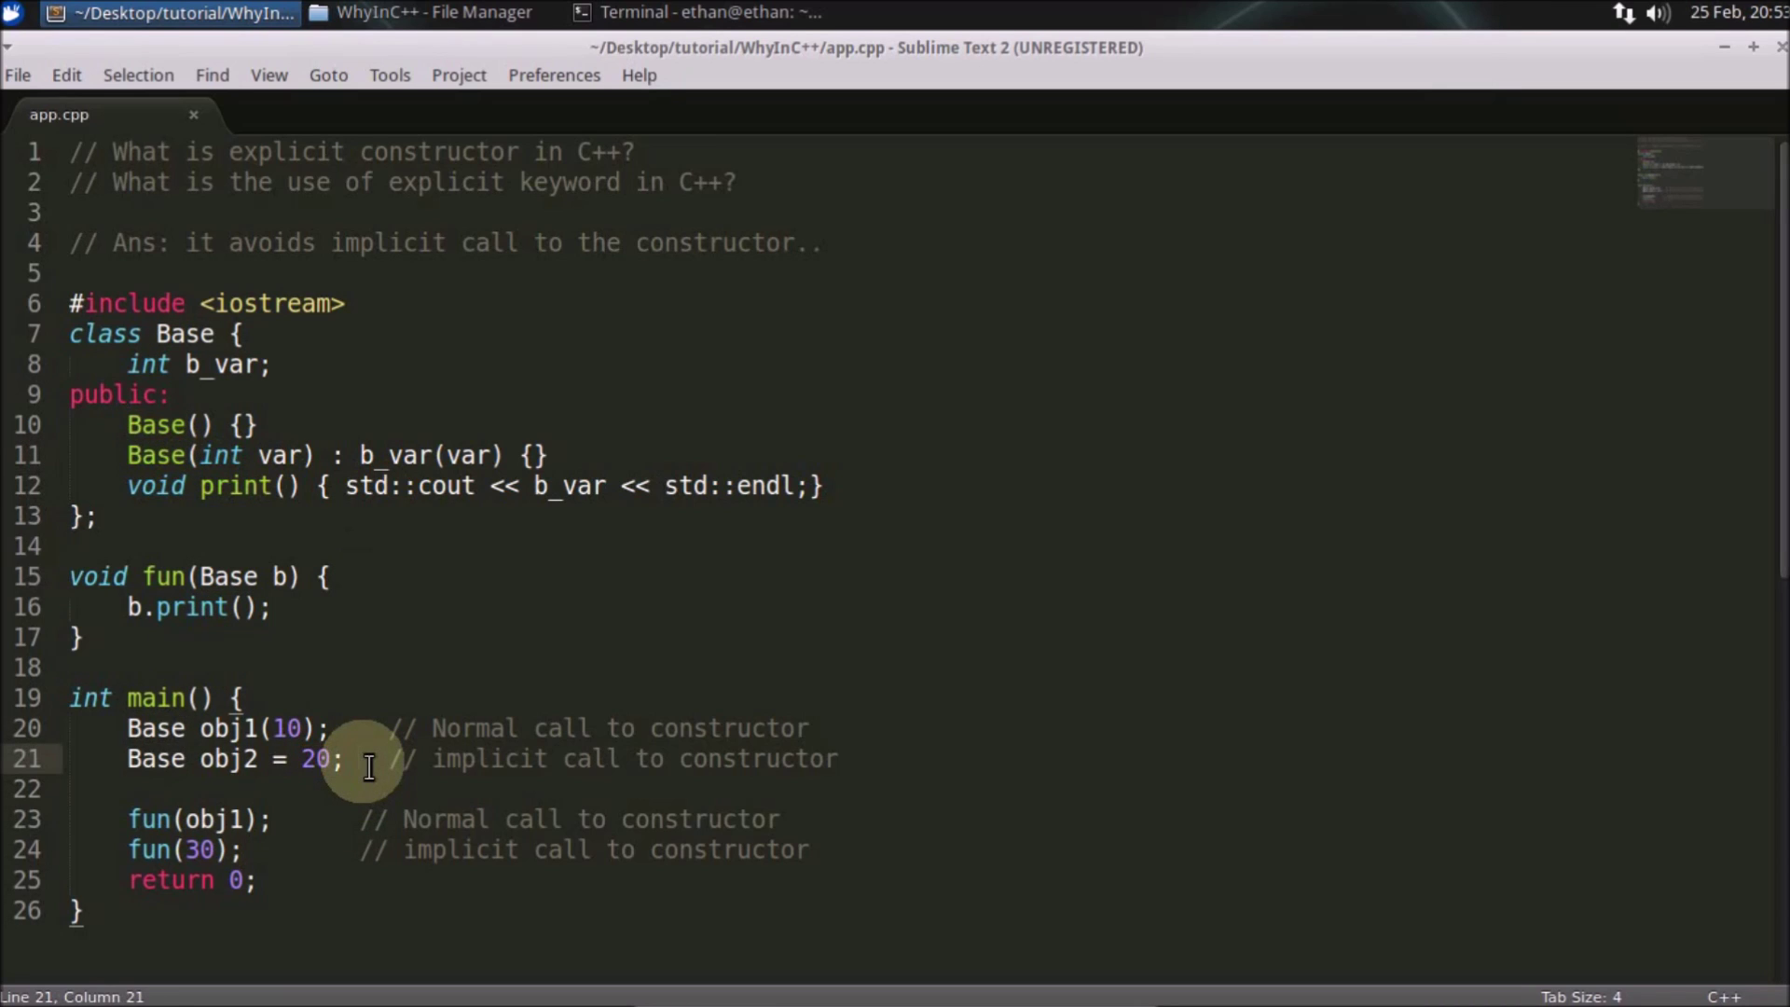
Step: Insert 'explicit' before Base on line 11, save app.cpp, and return to Terminal
left_click(128, 456)
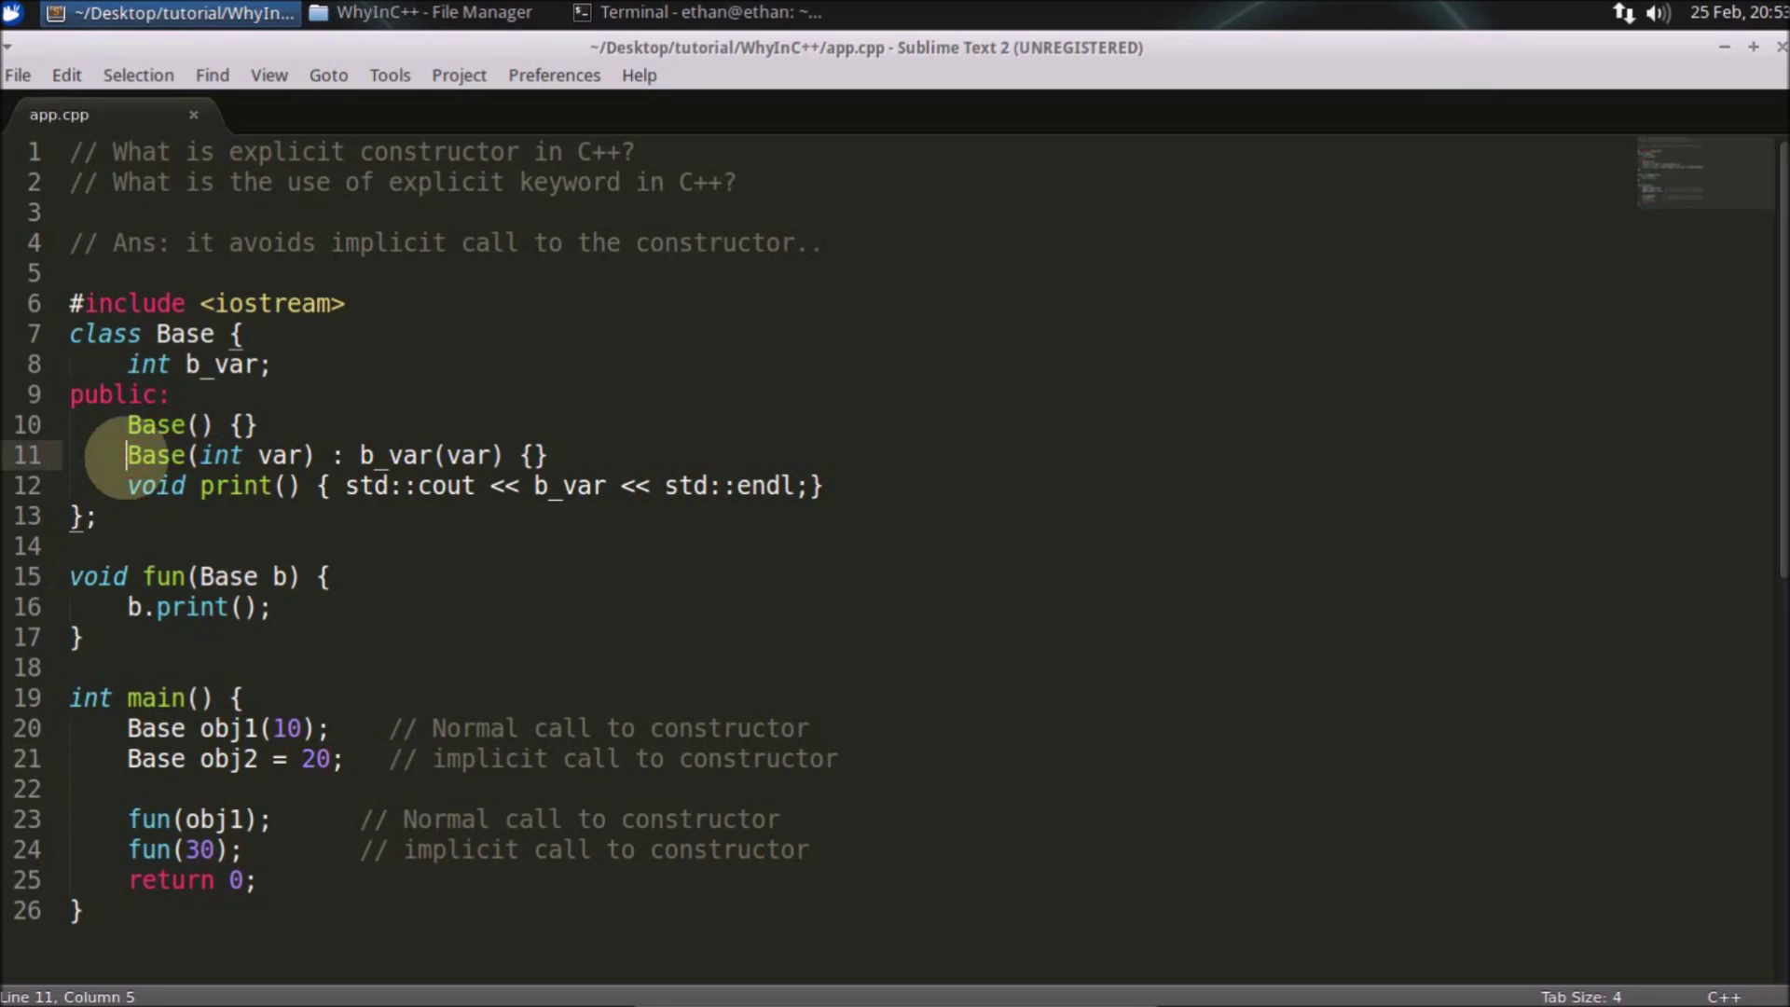
type("exp")
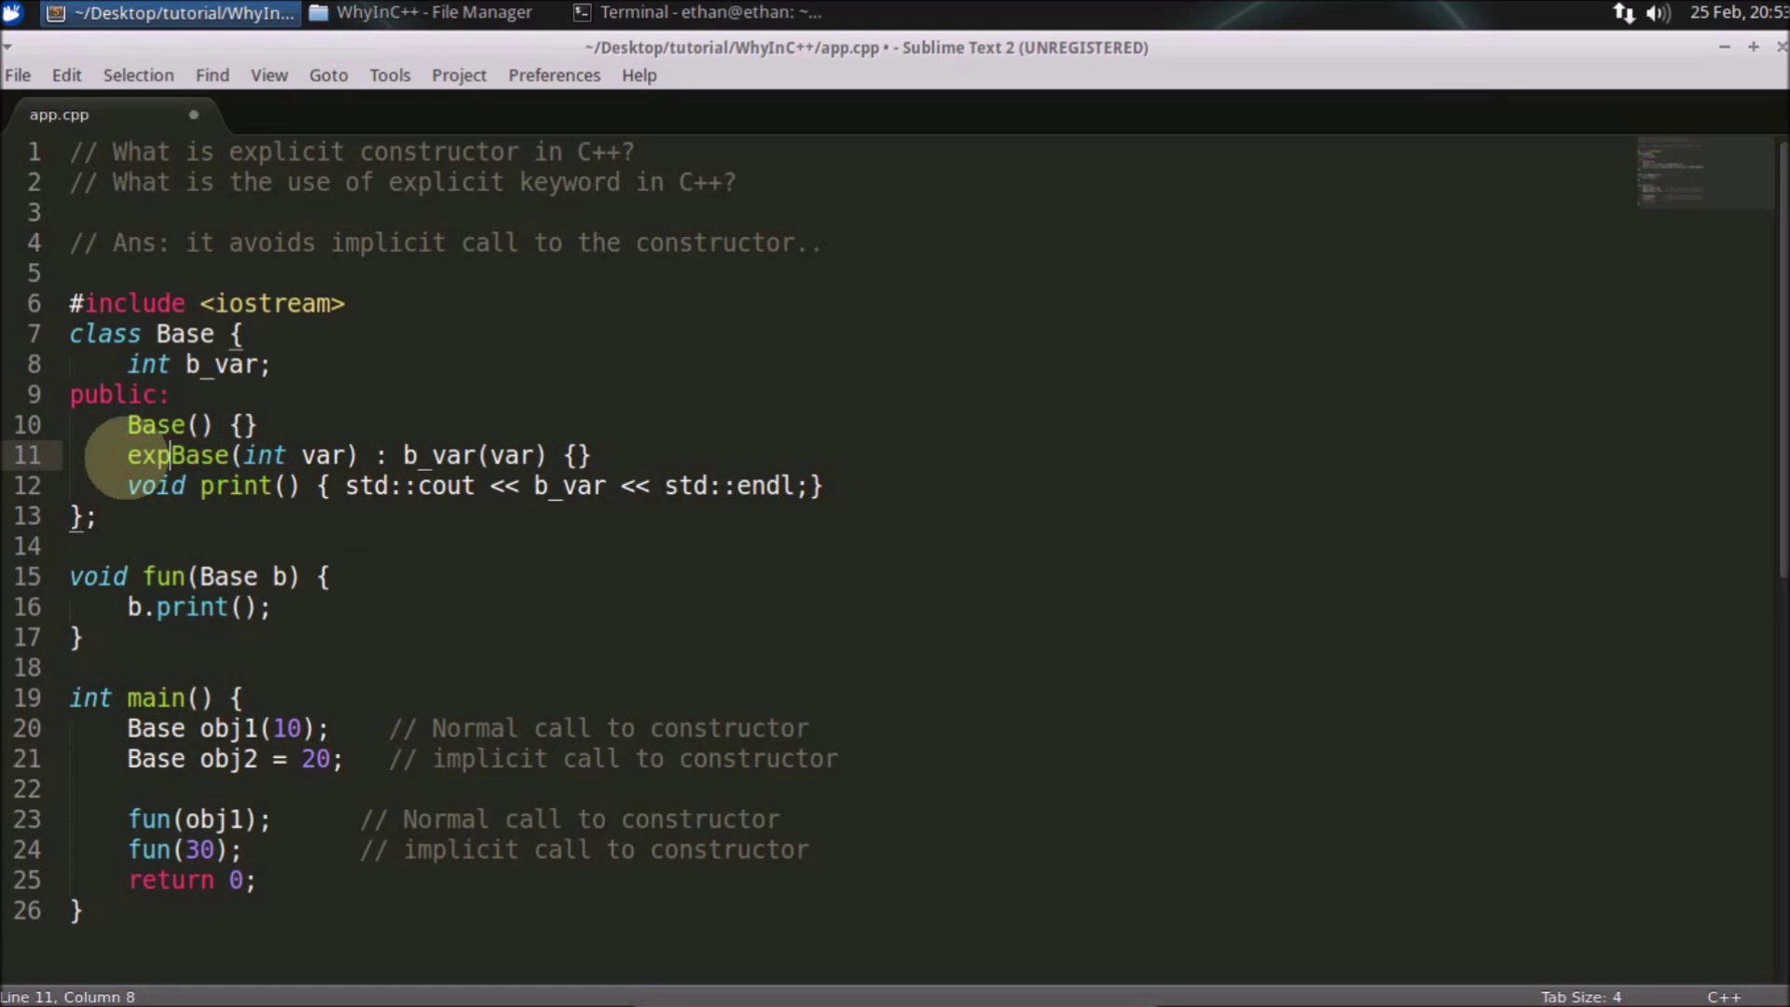
type("licit")
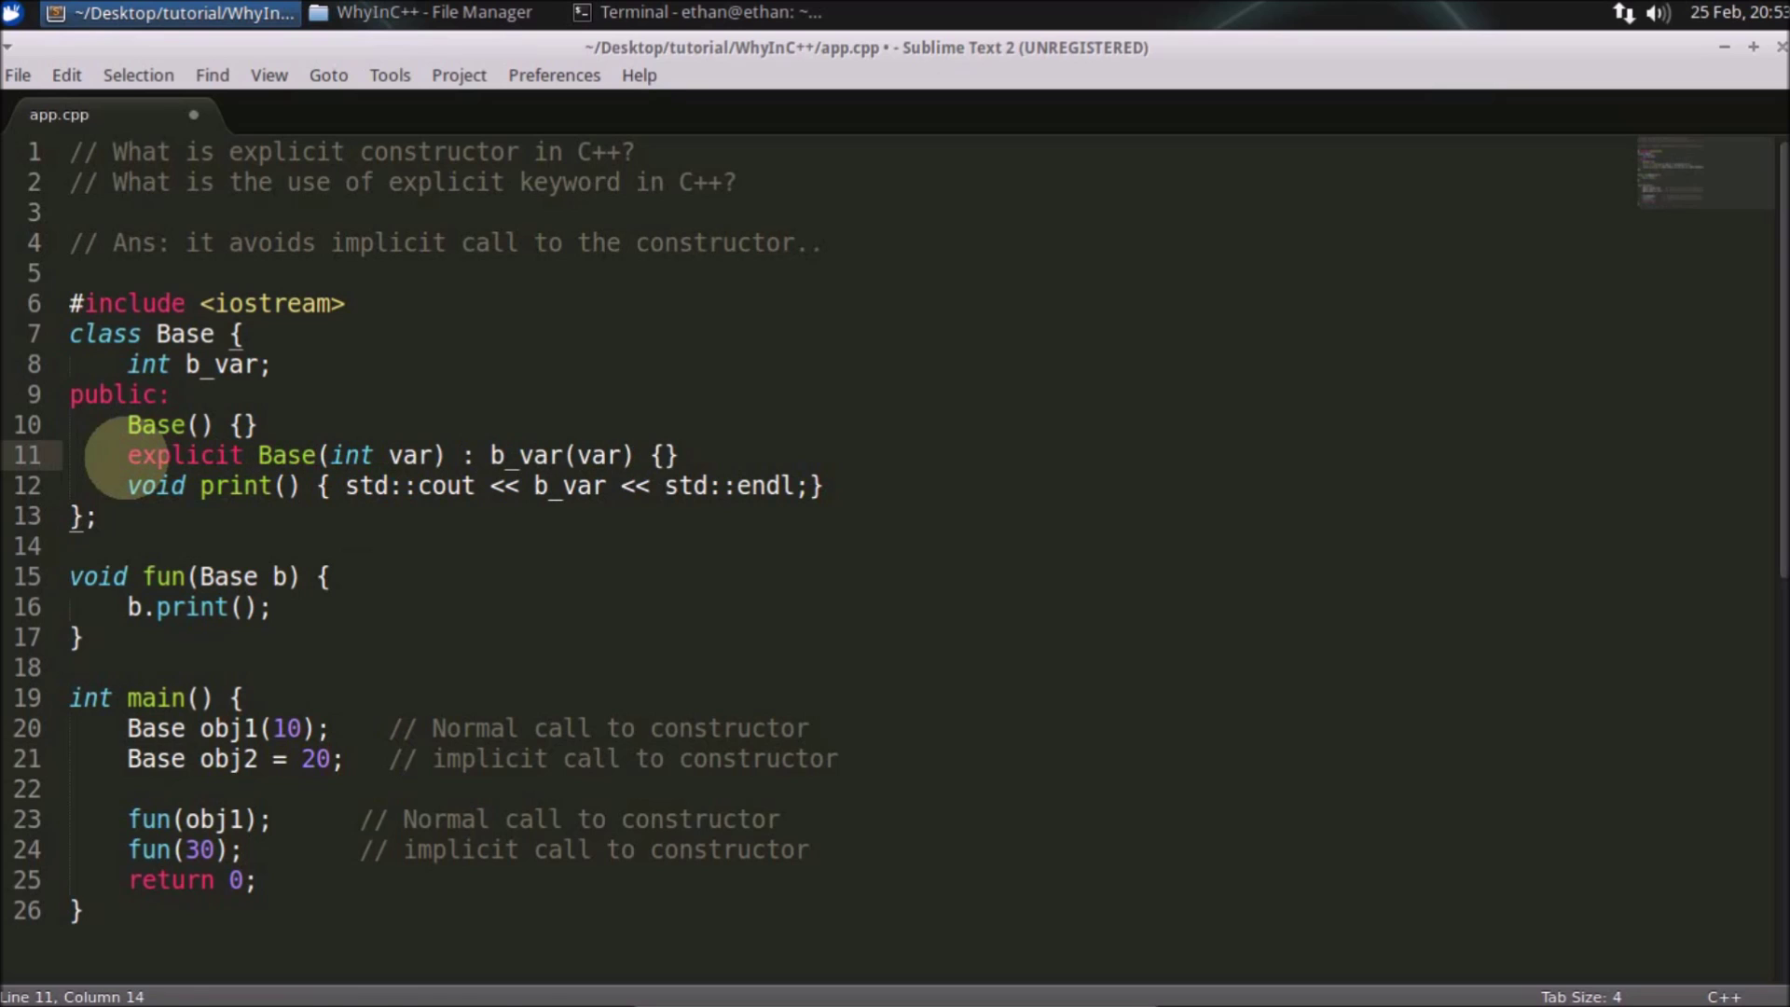
key("ctrl+s")
key("alt+Tab")
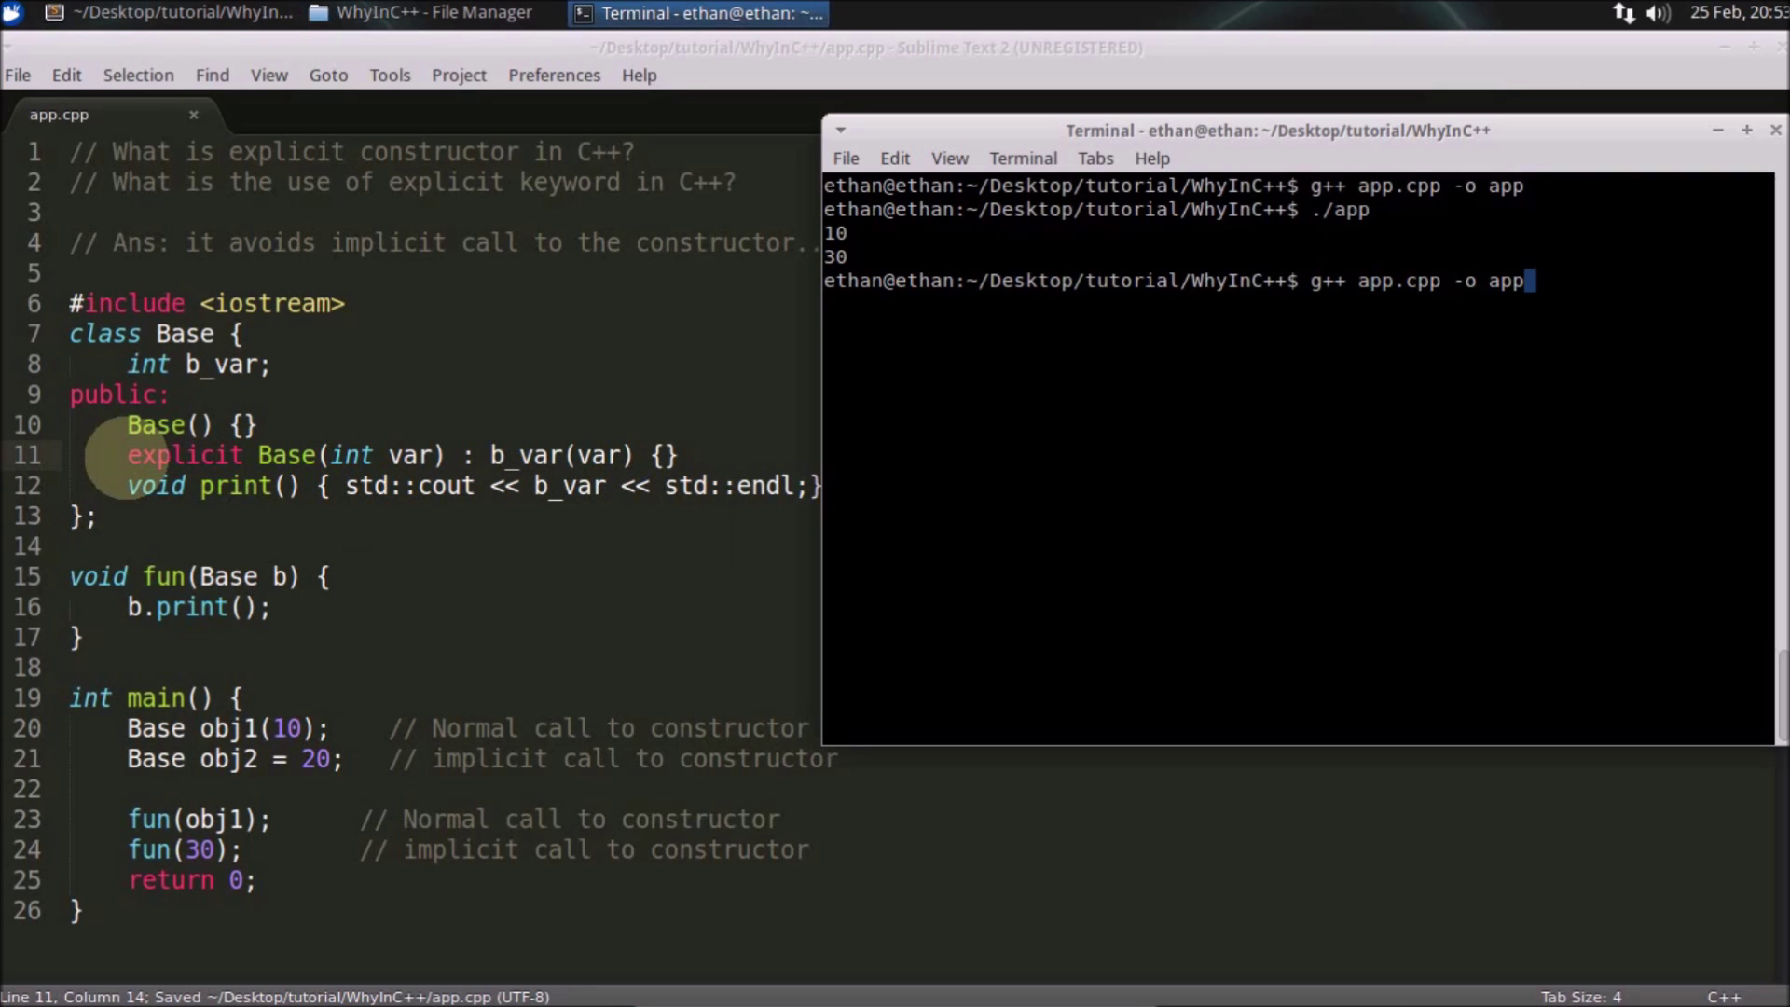
Step: Recompile with g++ app.cpp -o app, getting int-to-Base errors on lines 21 and 24
key("Return")
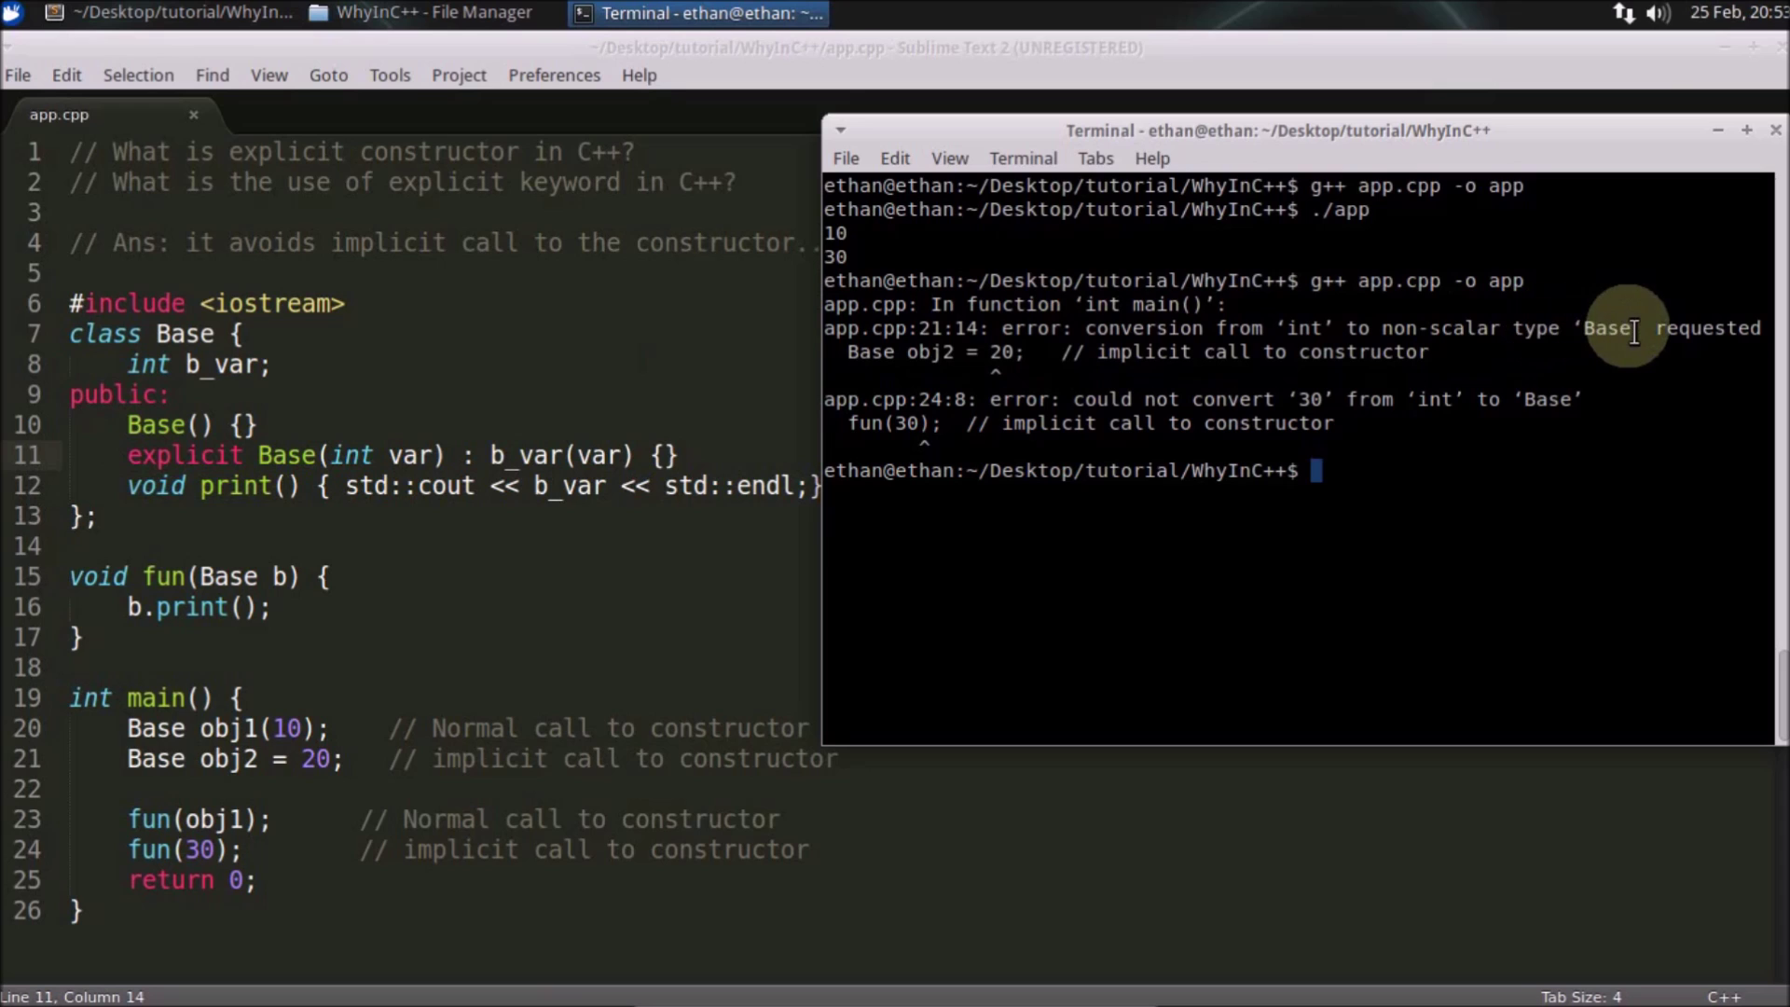
left_click(203, 458)
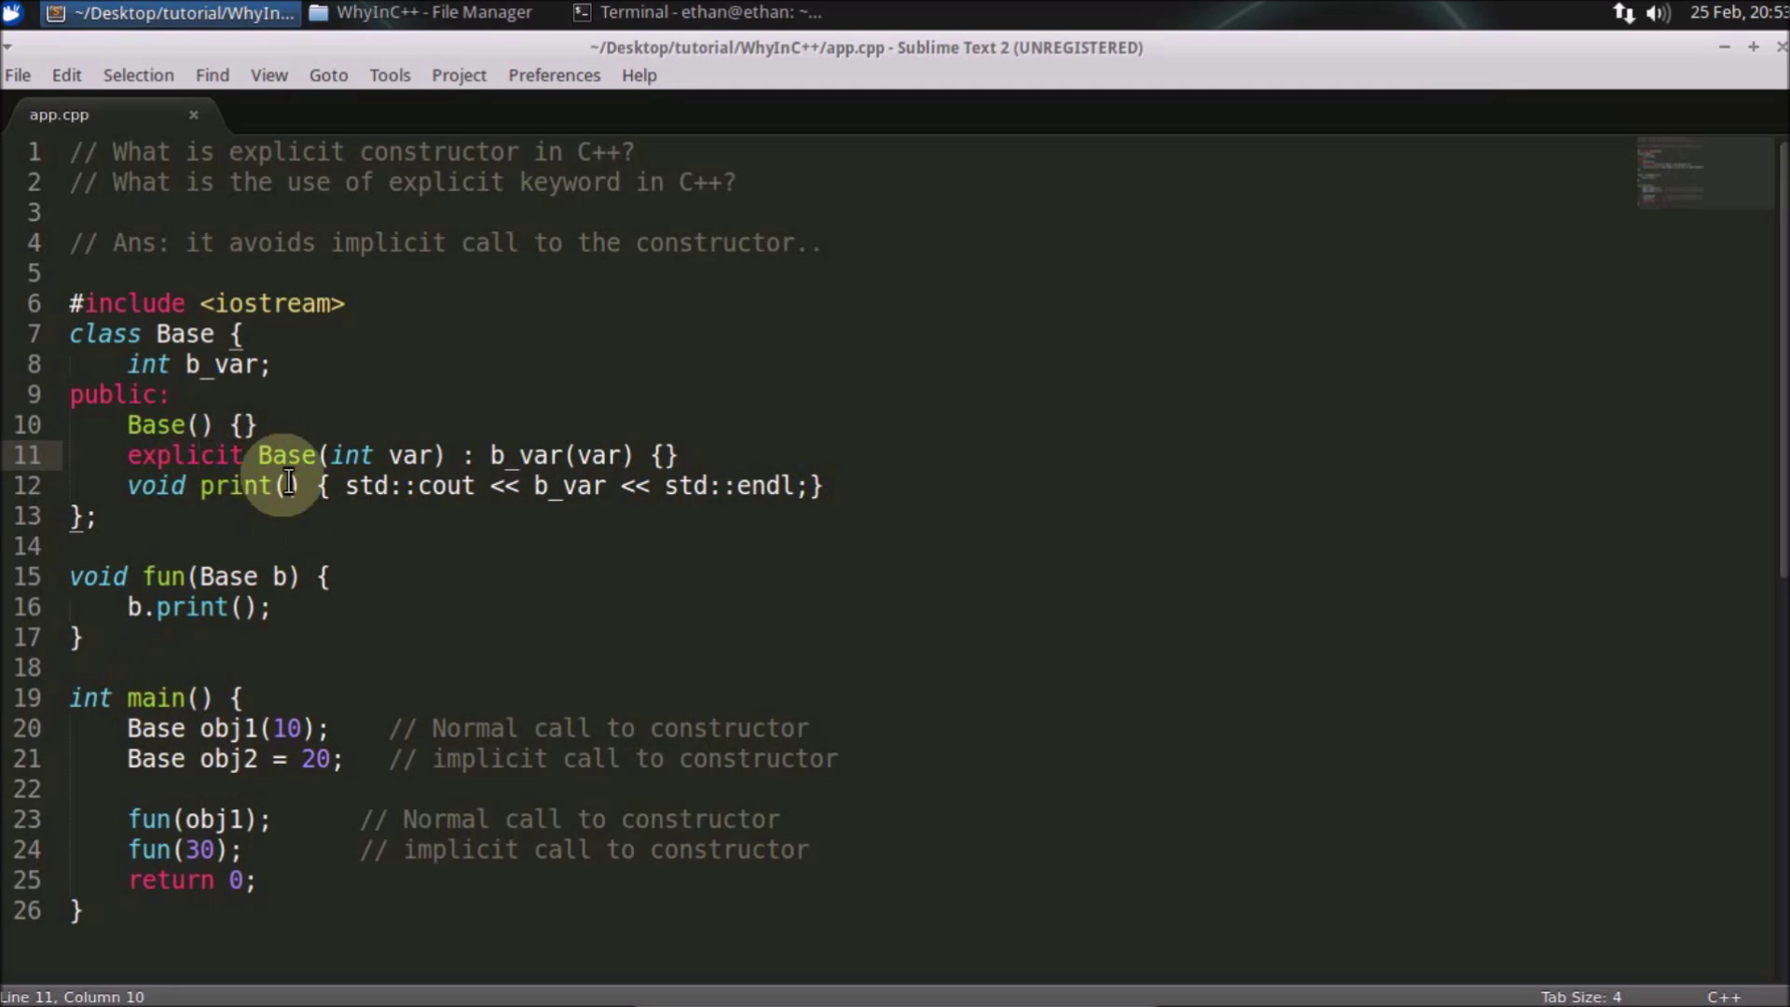
double_click(287, 454)
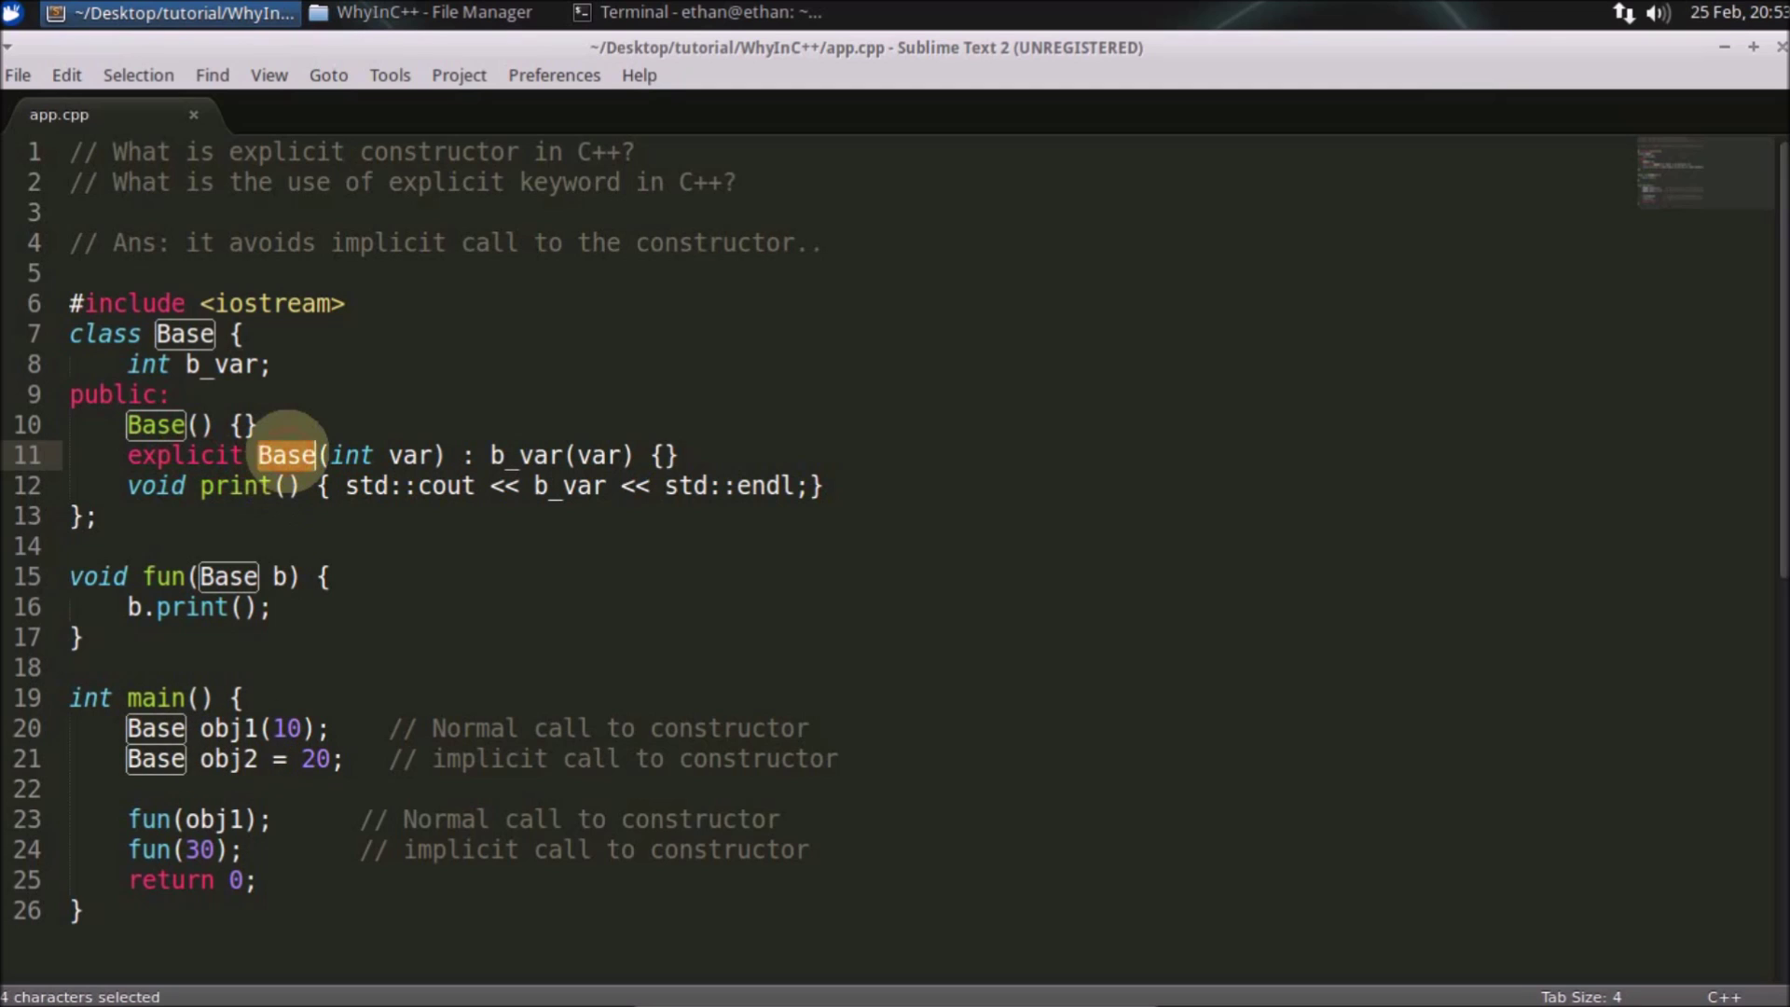
double_click(410, 454)
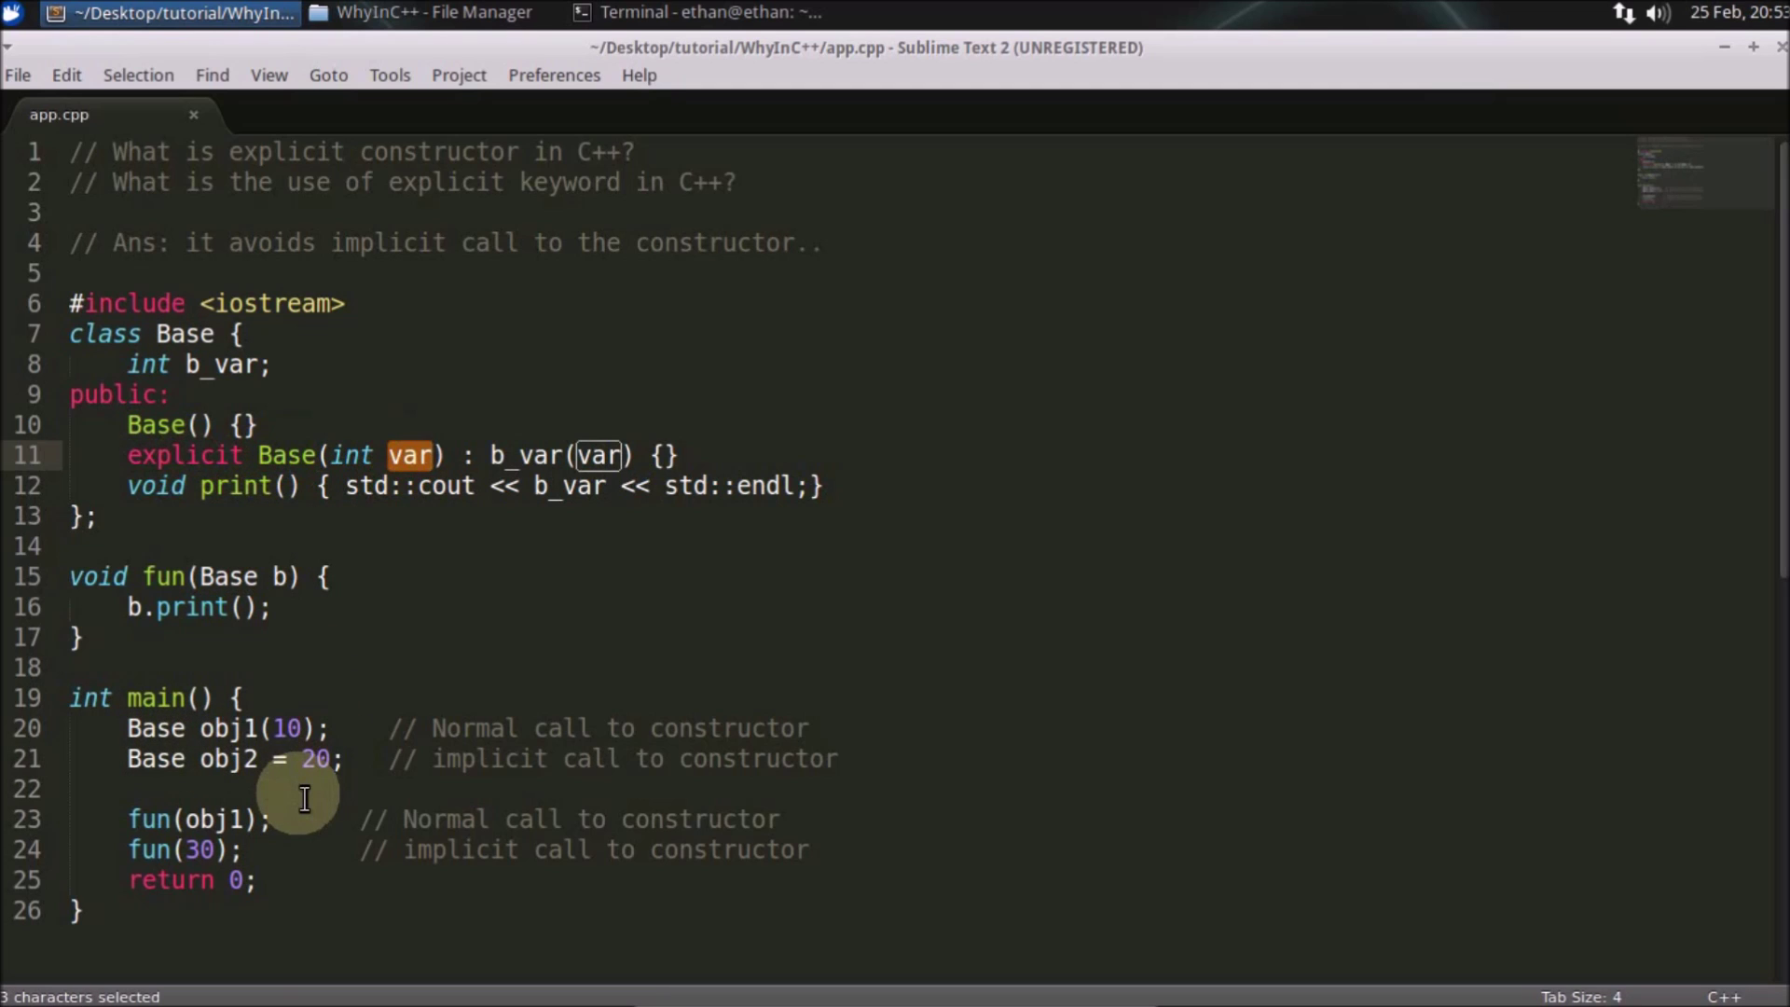
left_click_drag(343, 758, 126, 758)
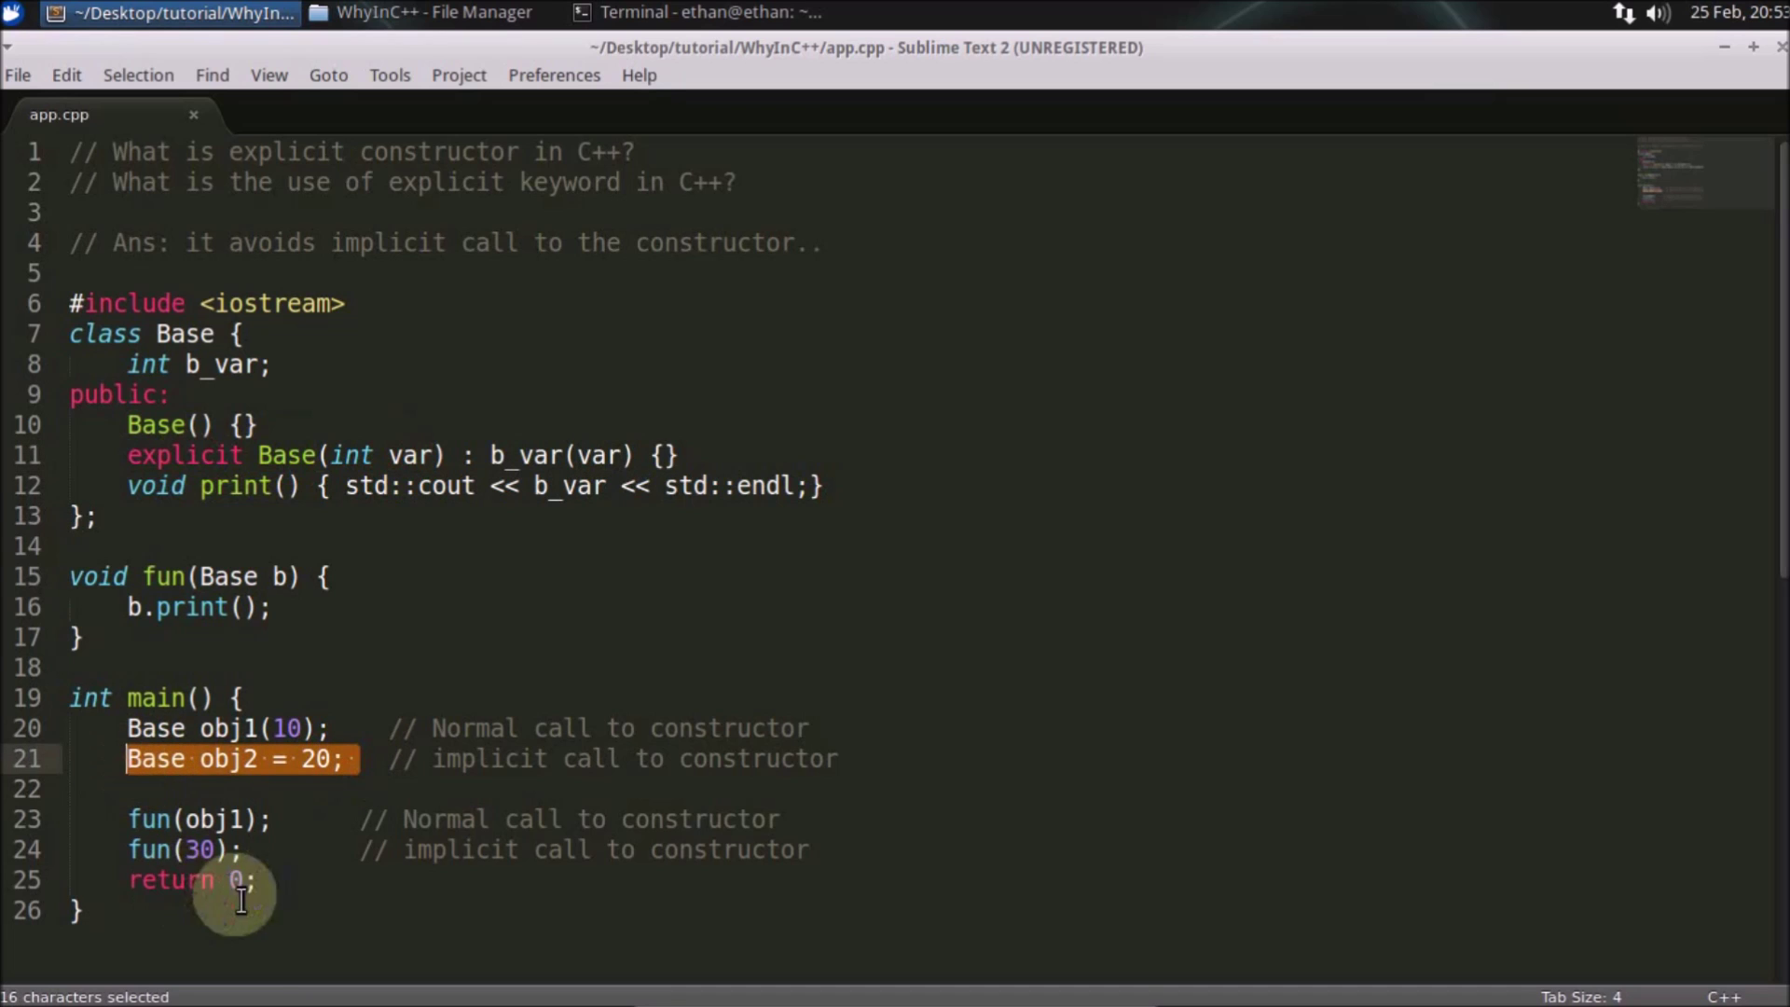
double_click(198, 851)
key("alt+Tab")
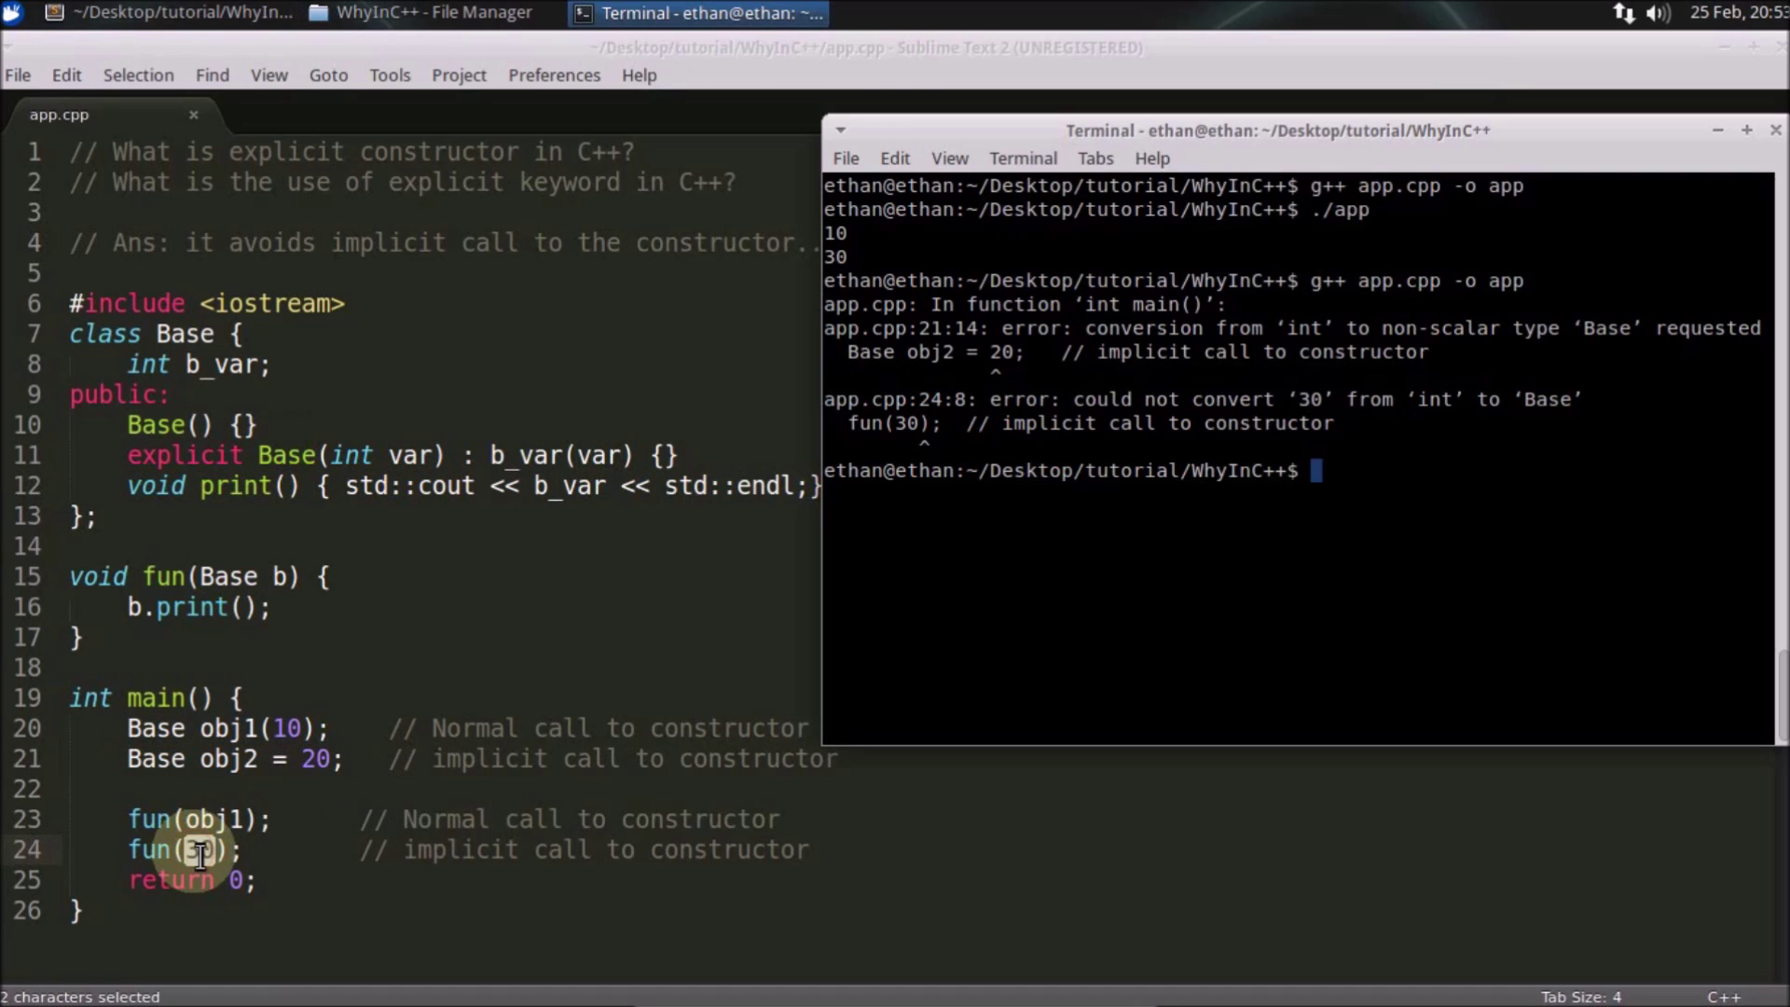
left_click_drag(950, 429, 839, 423)
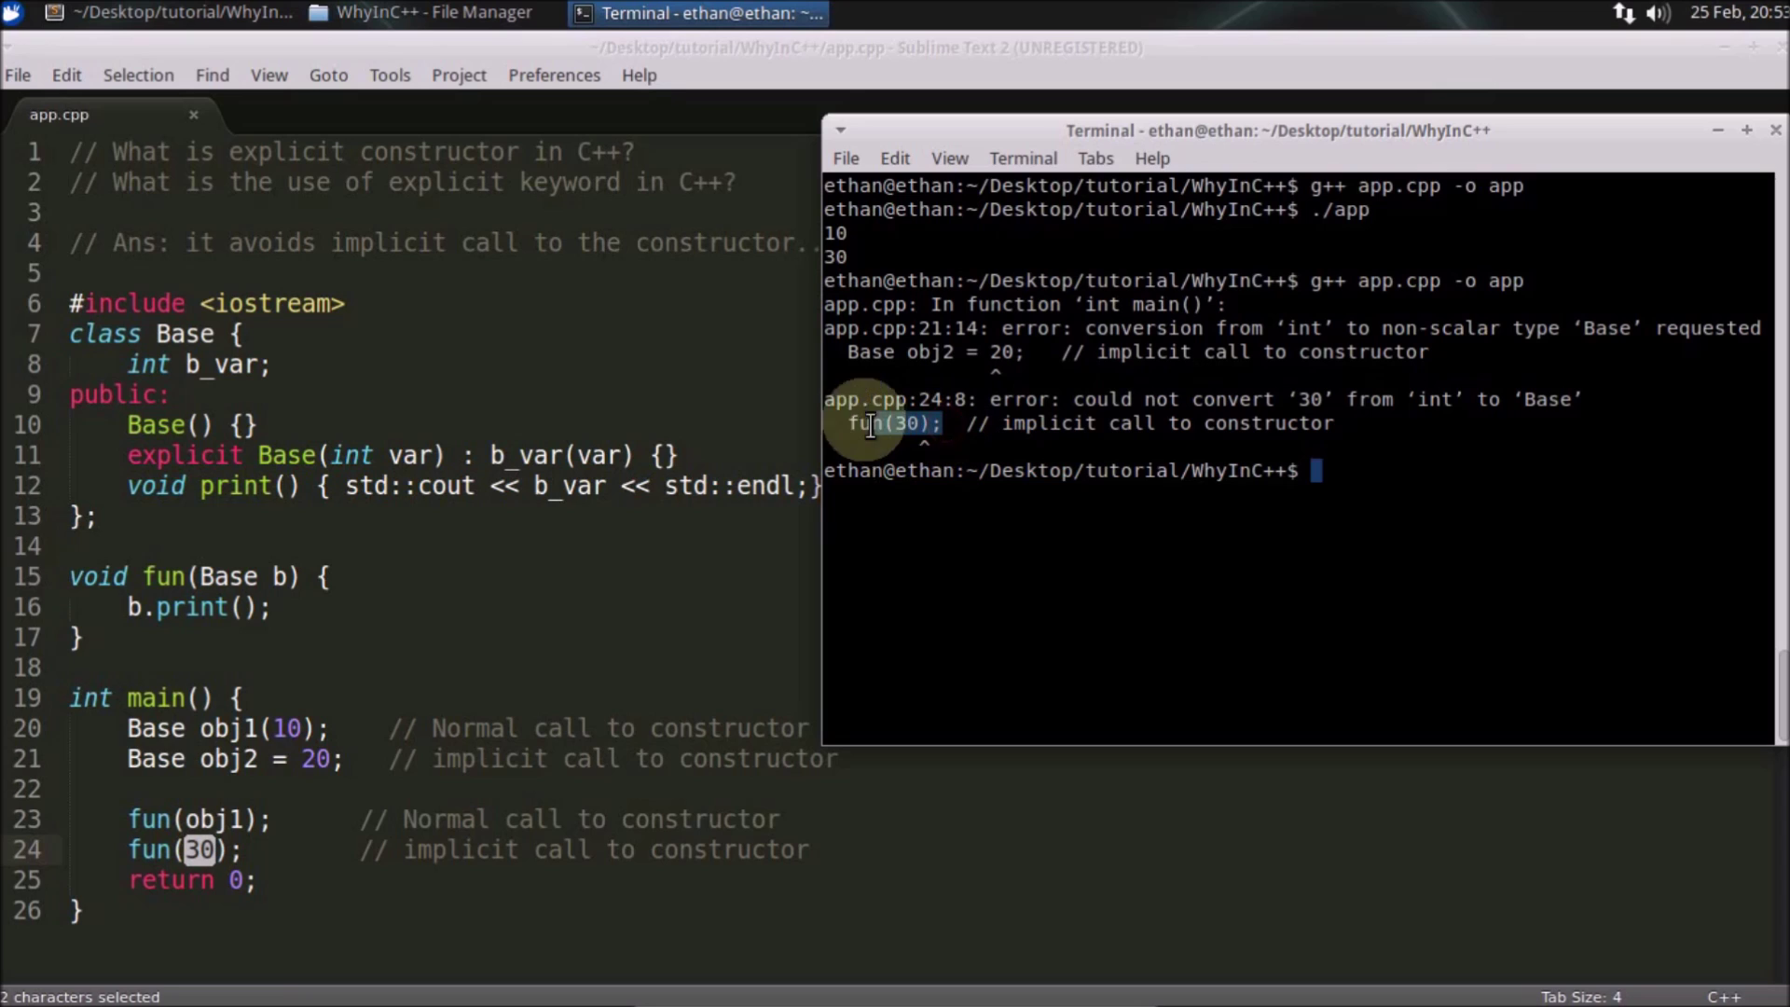
left_click(920, 554)
left_click(569, 625)
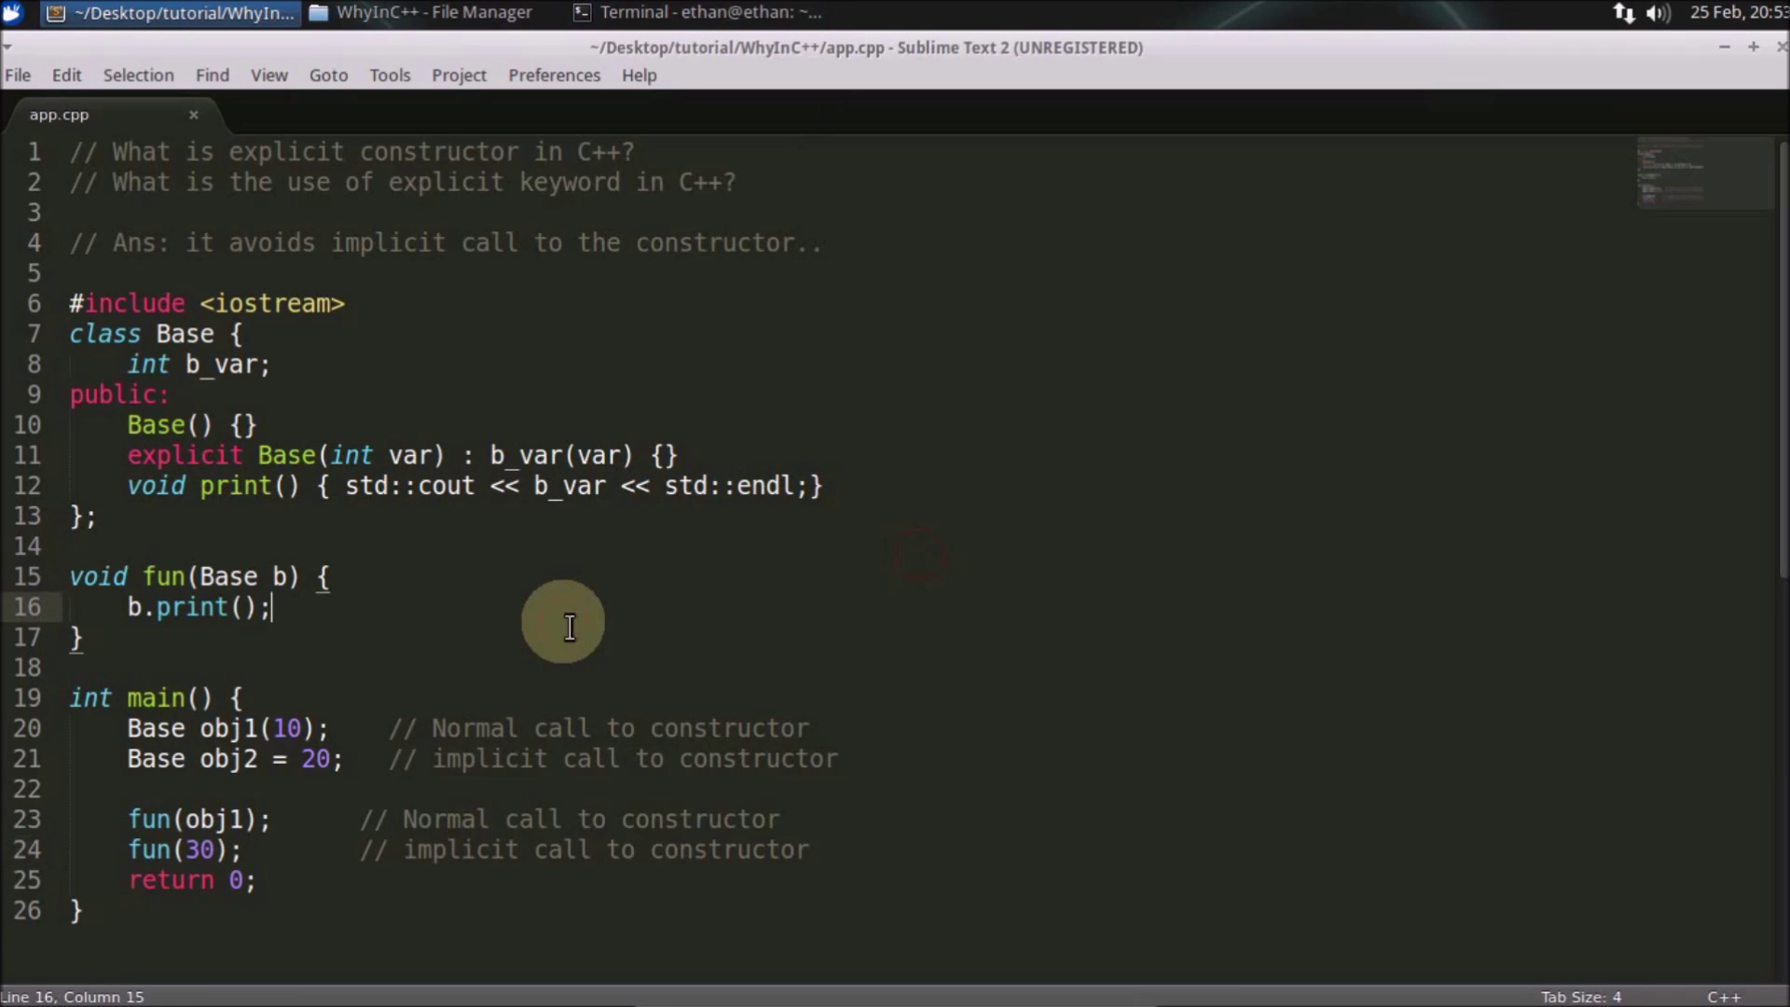